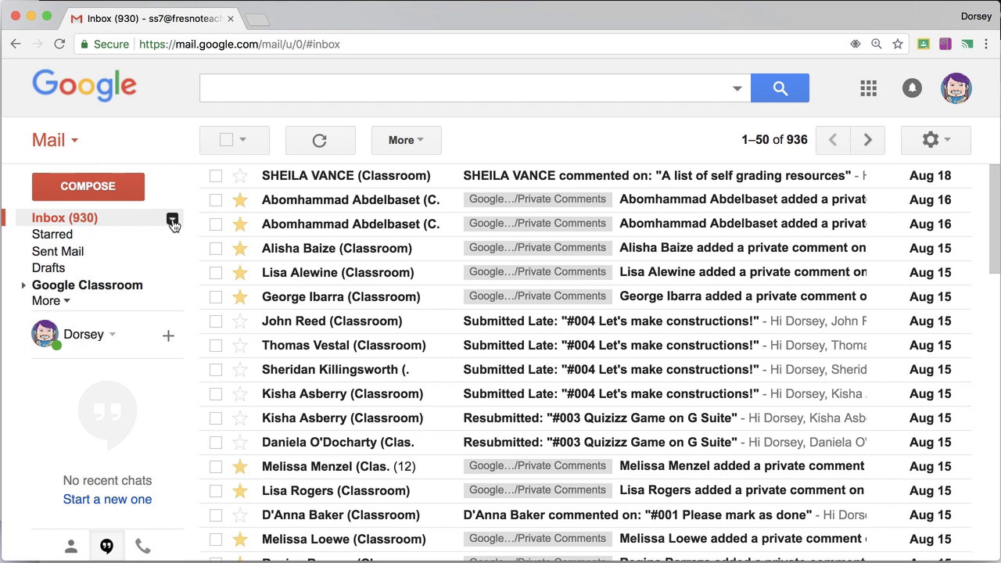
Step: Switch the inbox type to Priority Inbox
click(172, 222)
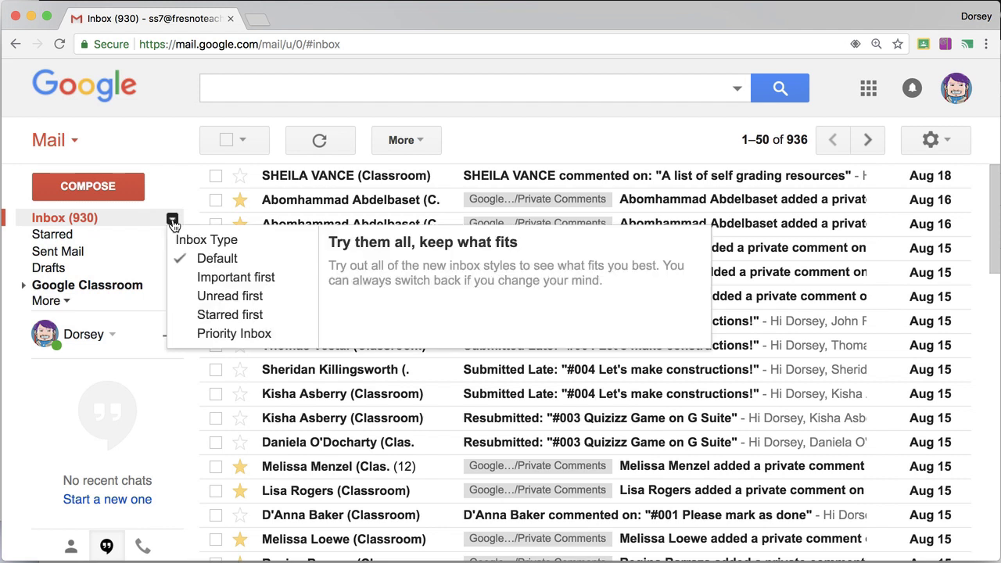
click(251, 345)
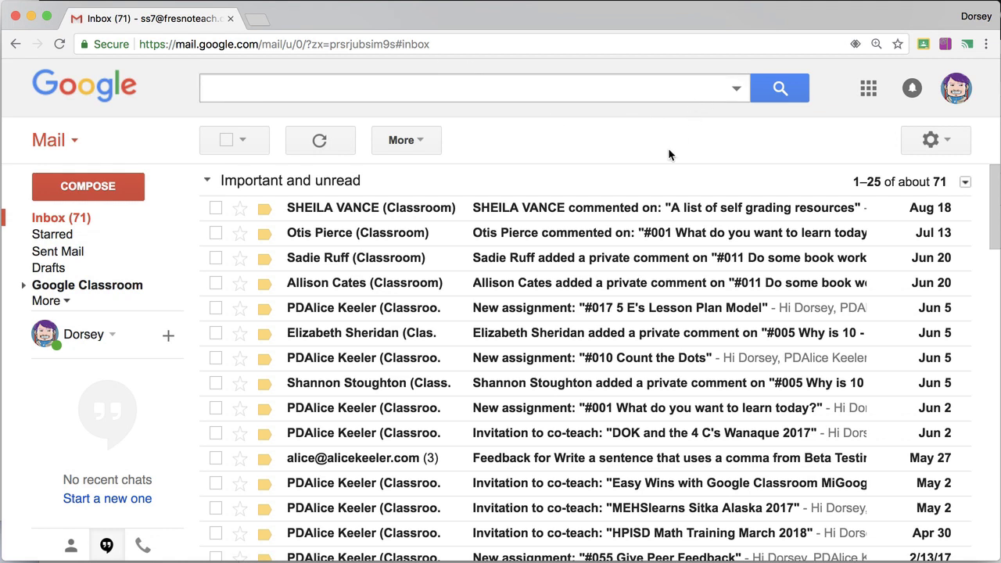
click(931, 140)
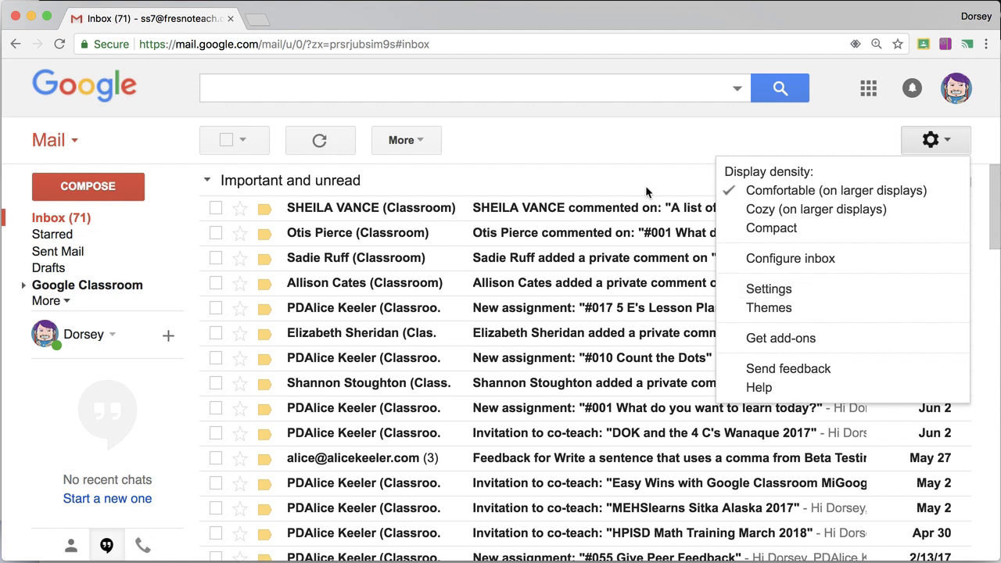
click(615, 89)
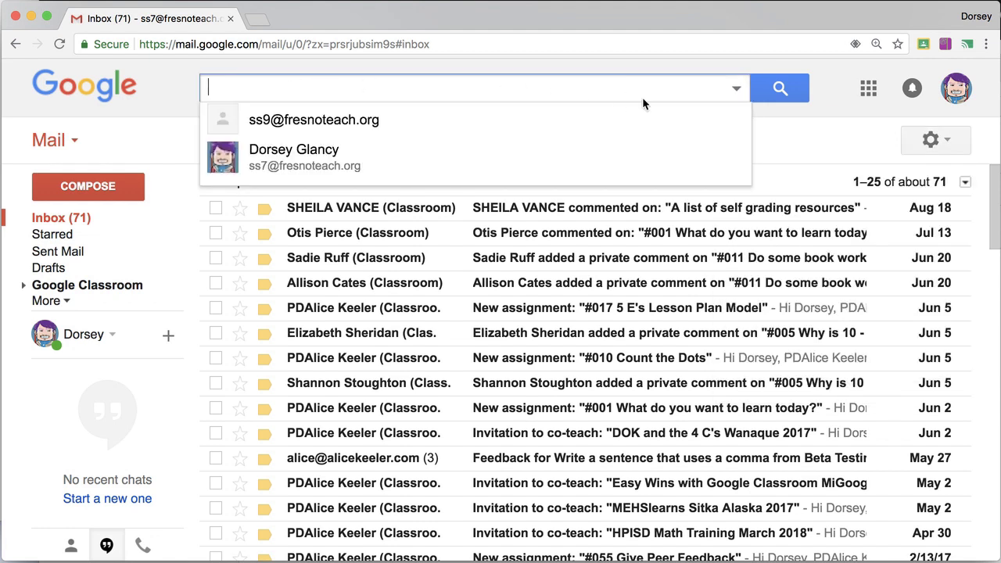
click(737, 91)
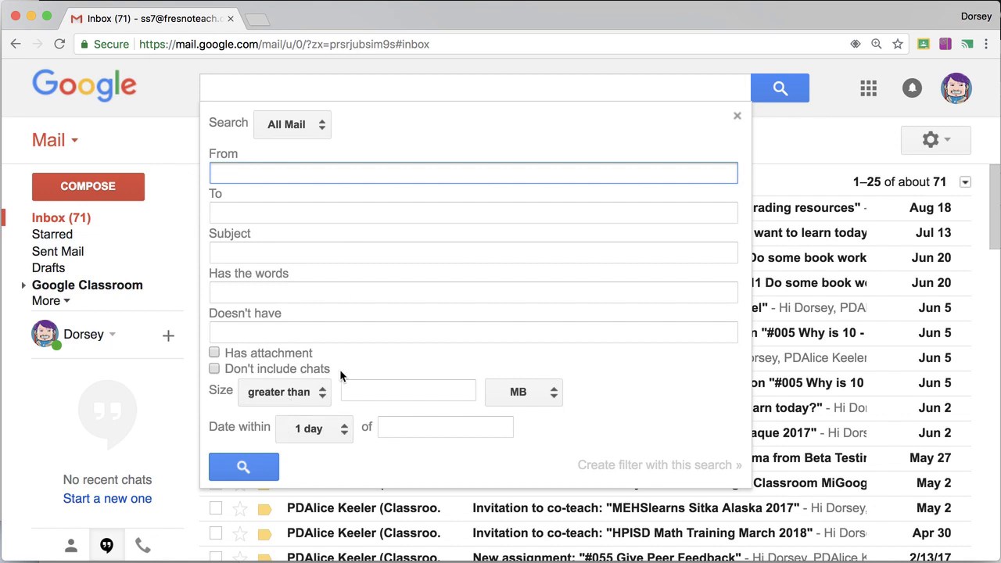
click(831, 126)
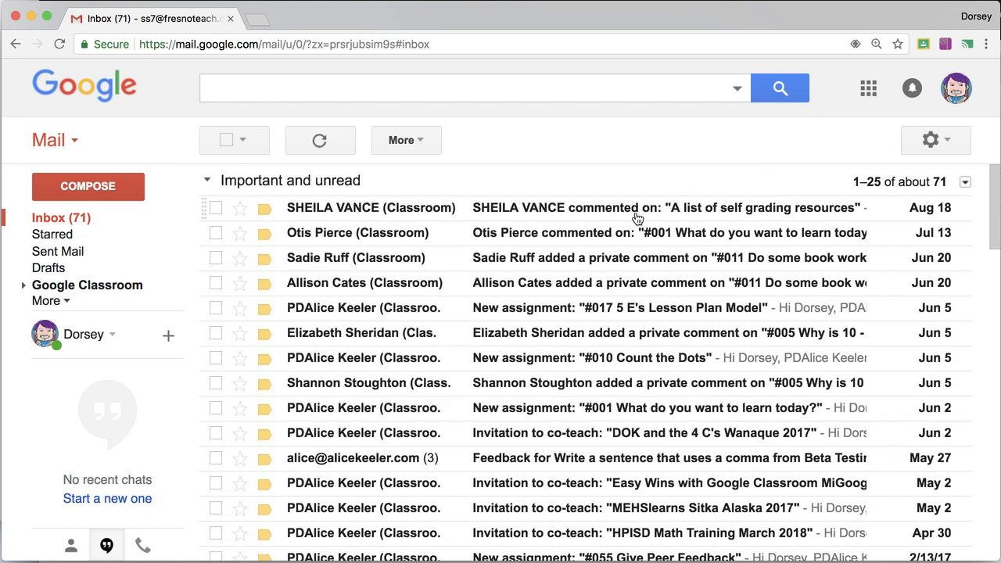
Step: Open the Classroom email about "A list of self grading resources" and copy its closing unsubscribe sentence
click(552, 214)
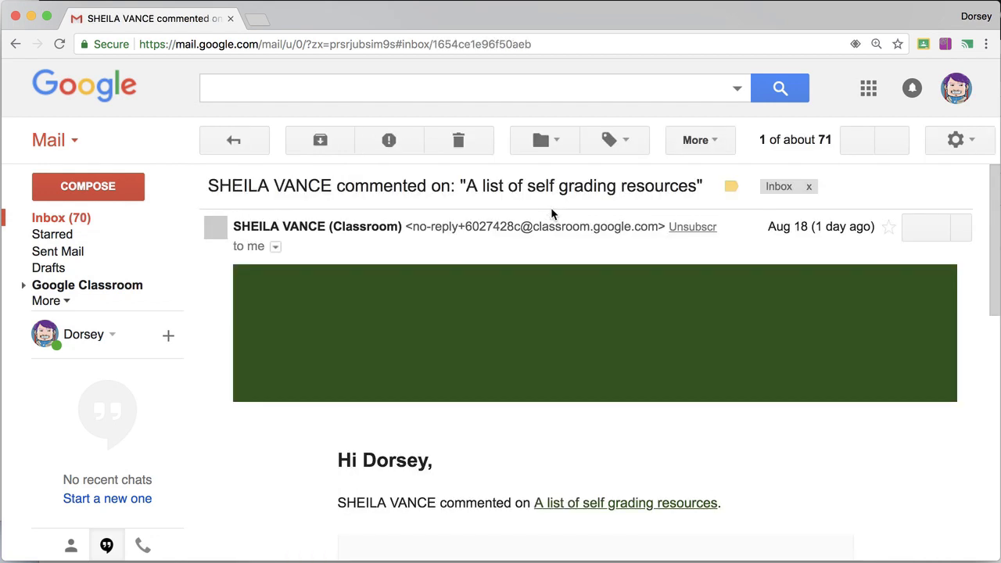
scroll(532, 391, down, 3)
scroll(530, 386, down, 5)
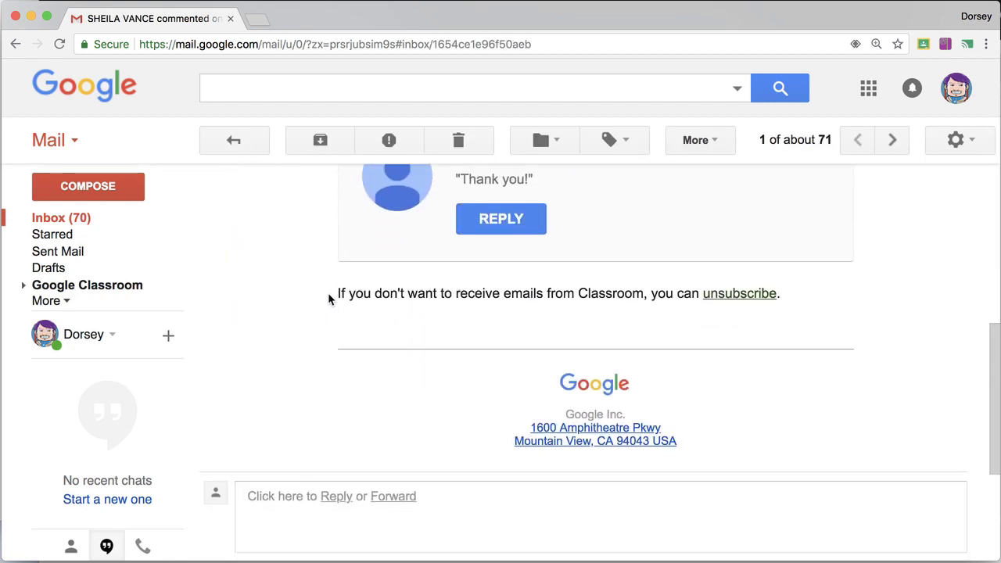
drag(331, 297, 789, 302)
key(super+c)
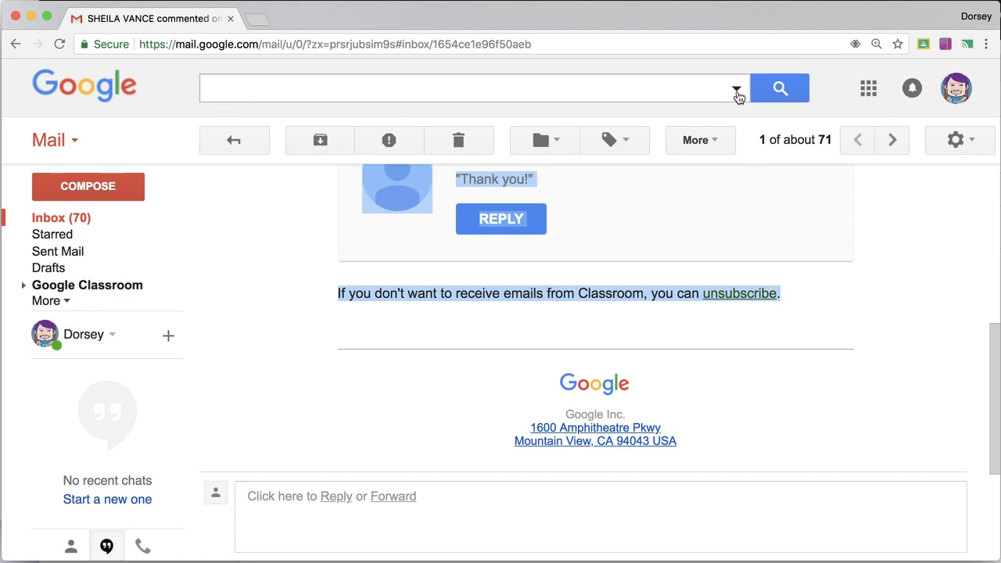
Step: Paste the copied text as the "Has the words" criterion in the advanced mail search
click(737, 90)
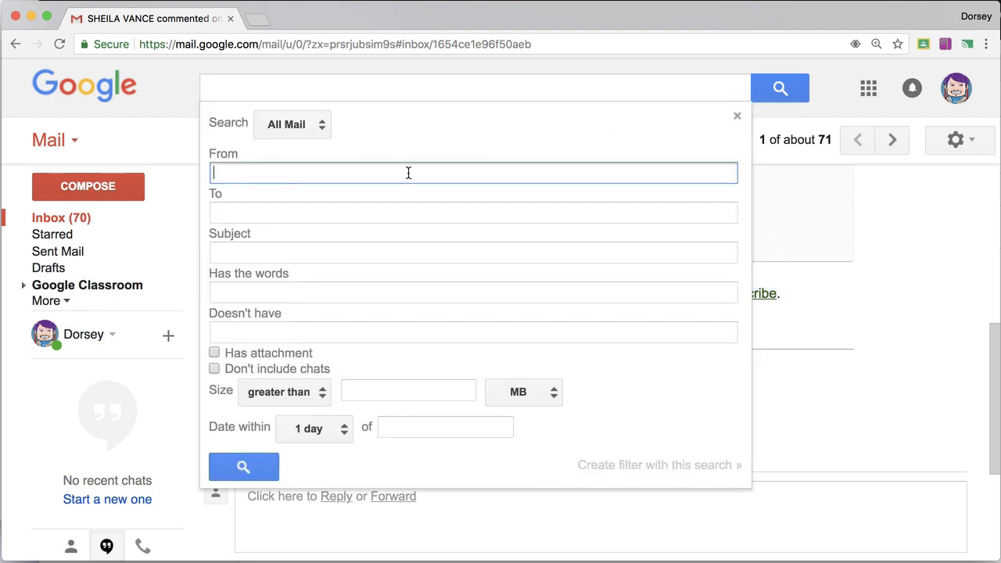
click(240, 297)
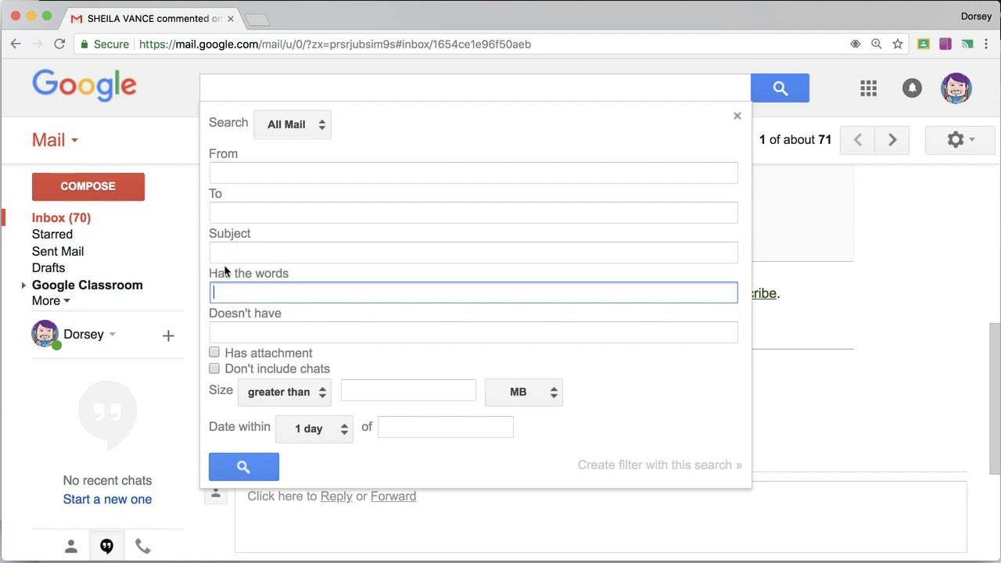
key(super+v)
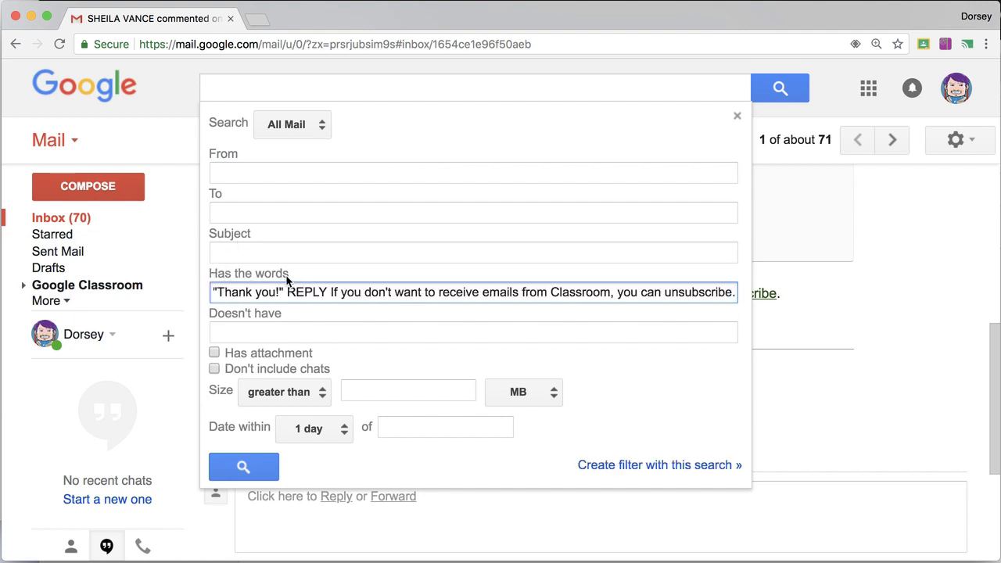
Step: Trim the words criterion to "If you don't want to receive emails from Classroom, you can unsubscribe." and start a filter from it
click(218, 292)
key(BackSpace)
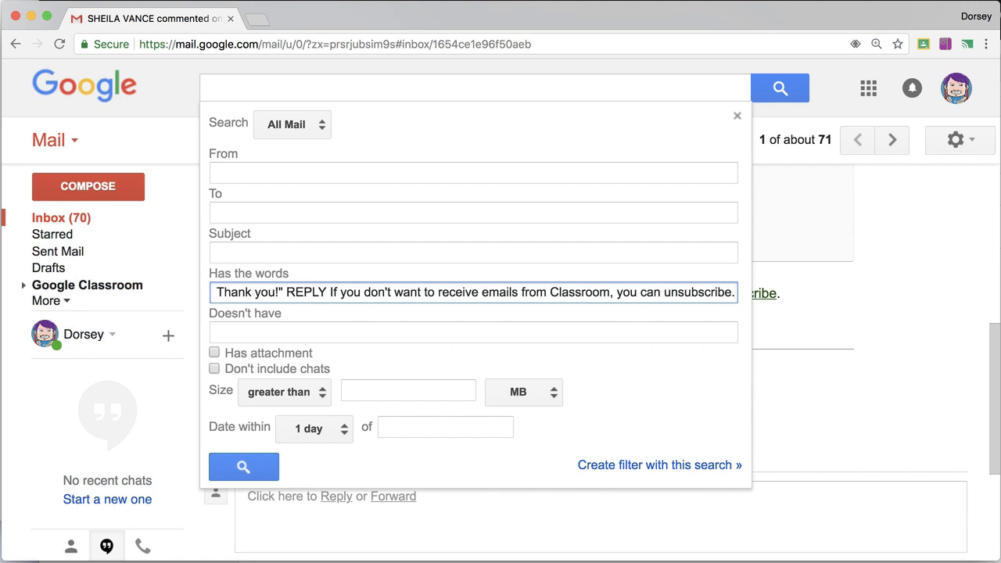
click(217, 292)
key(BackSpace)
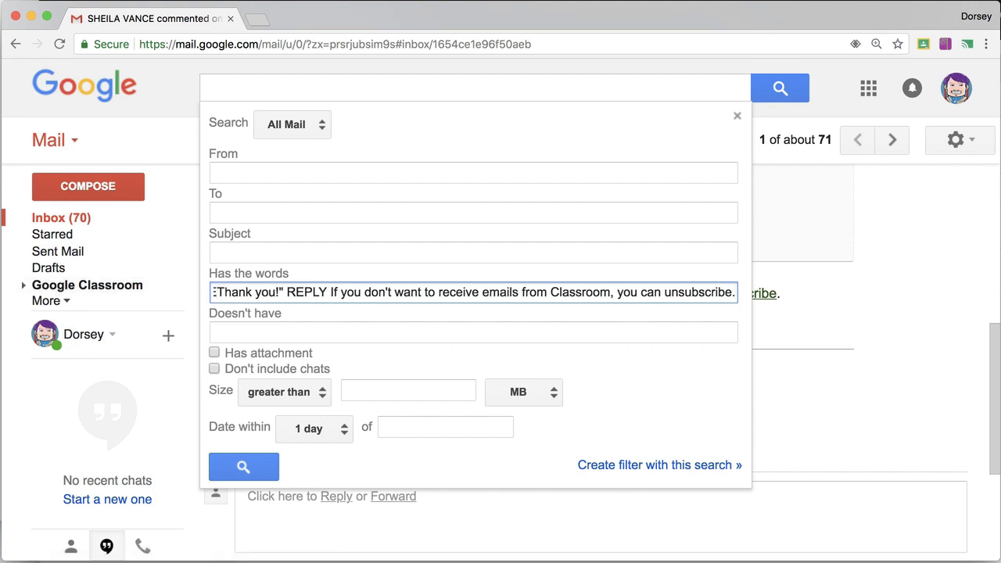
key(BackSpace)
key(BackSpace)
key(BackSpace)
key(BackSpace)
key(BackSpace)
key(BackSpace)
key(BackSpace)
key(BackSpace)
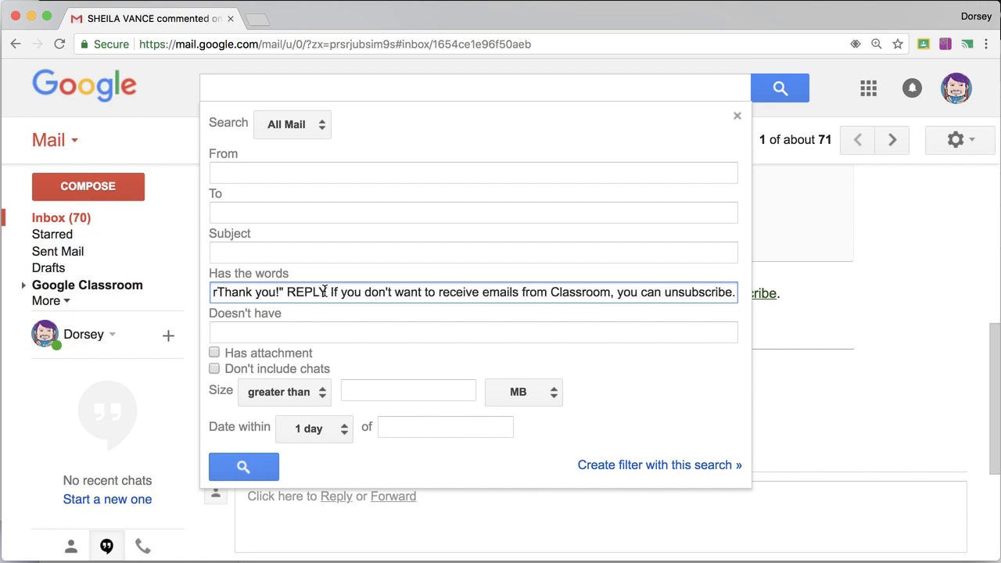
drag(325, 292, 154, 287)
key(BackSpace)
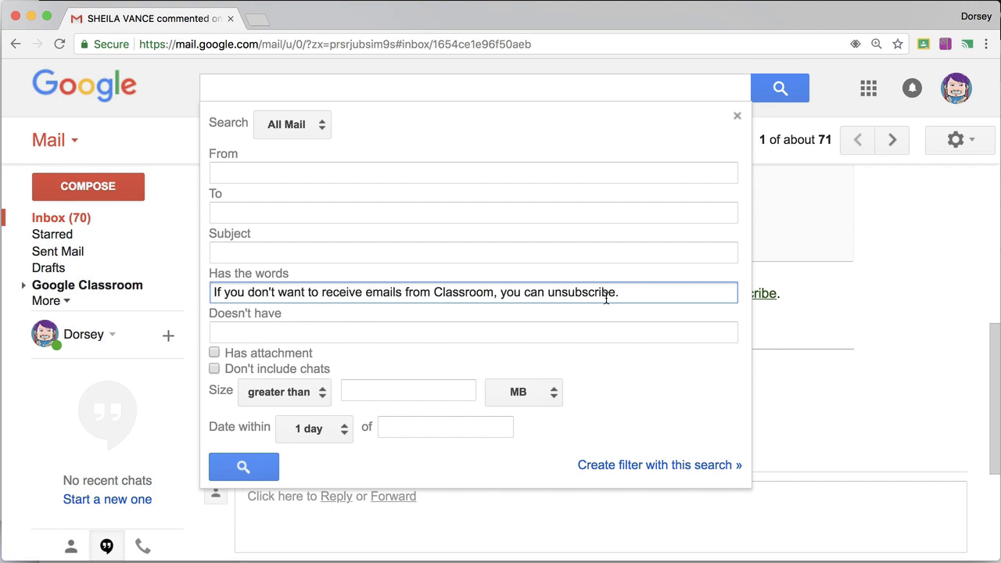
click(639, 468)
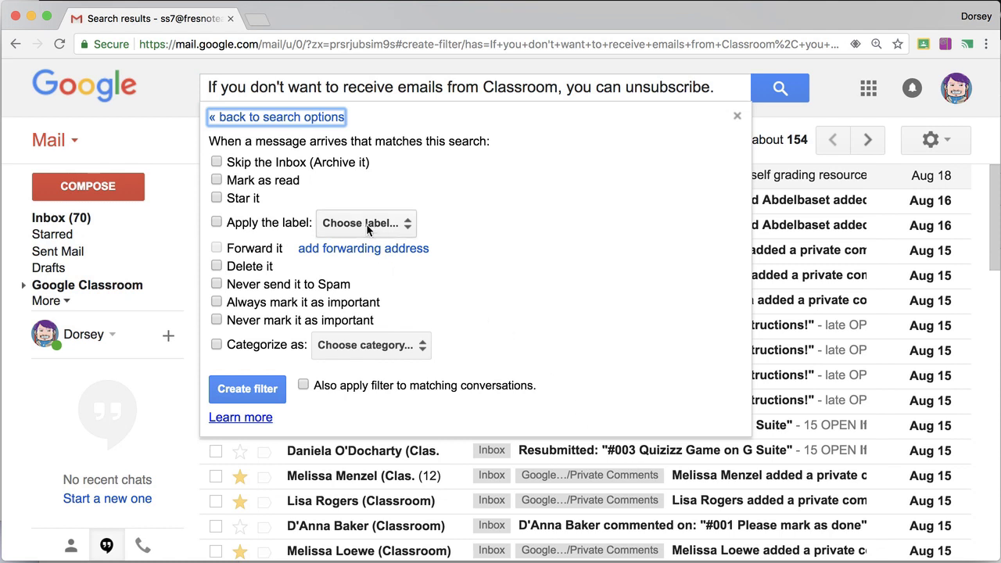
click(331, 226)
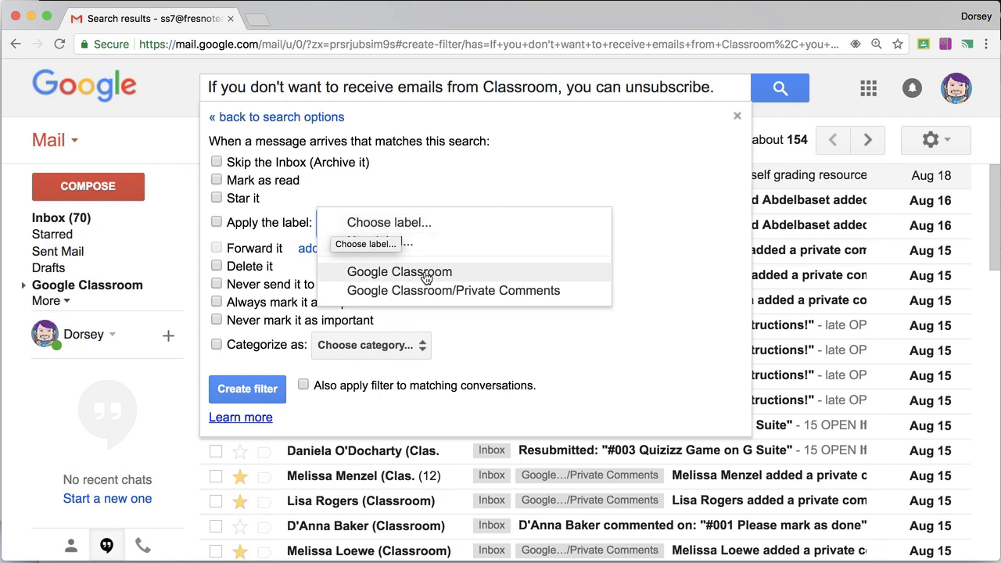
click(414, 243)
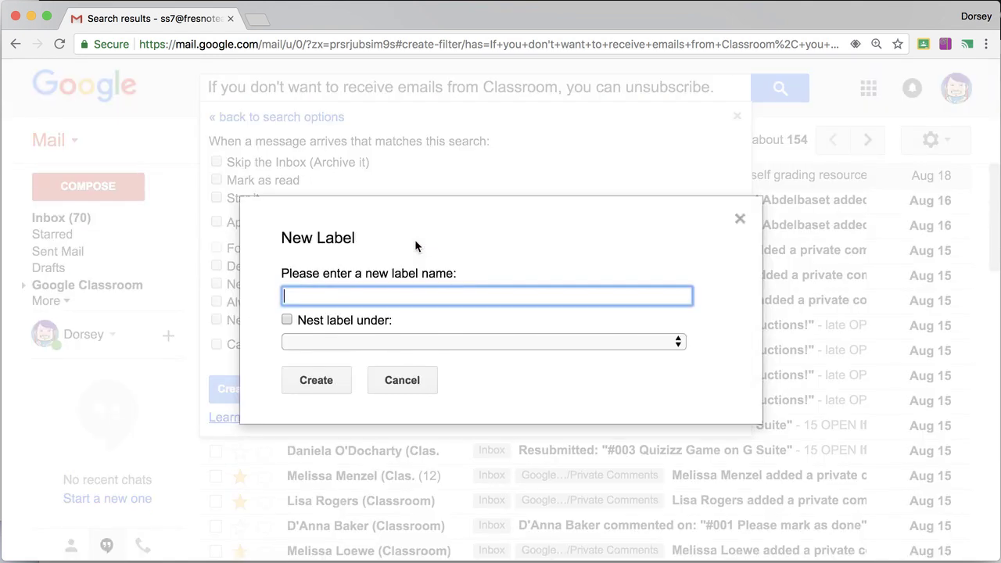
text(Google Class)
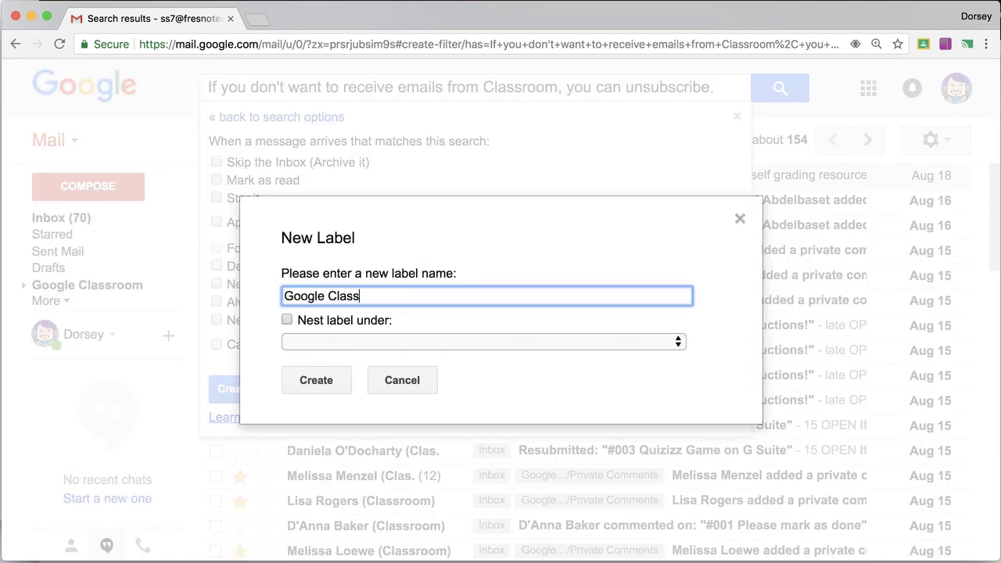
text(room)
click(401, 382)
Step: Have the filter apply the existing Google Classroom label to matching messages, and create the filter
click(378, 228)
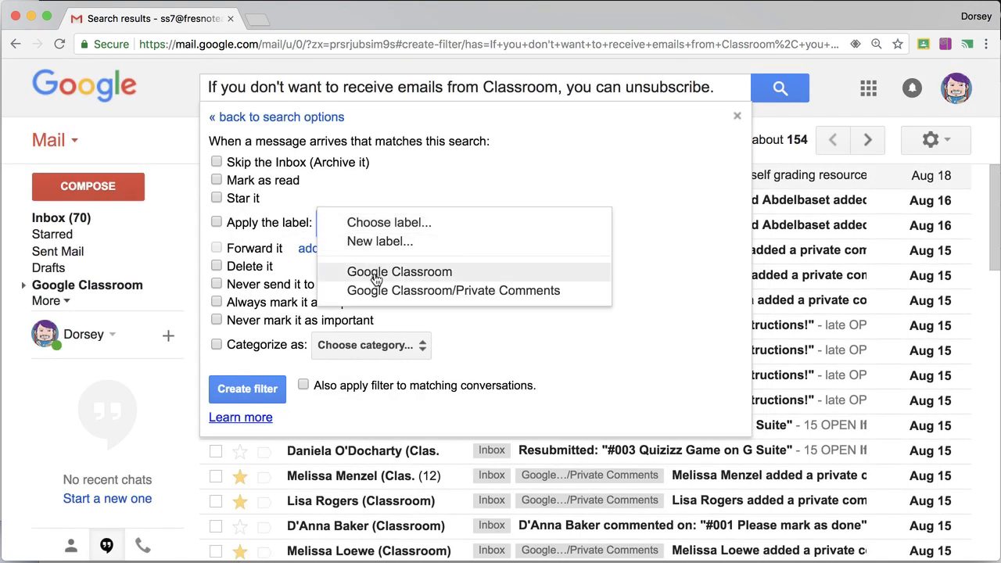
click(376, 273)
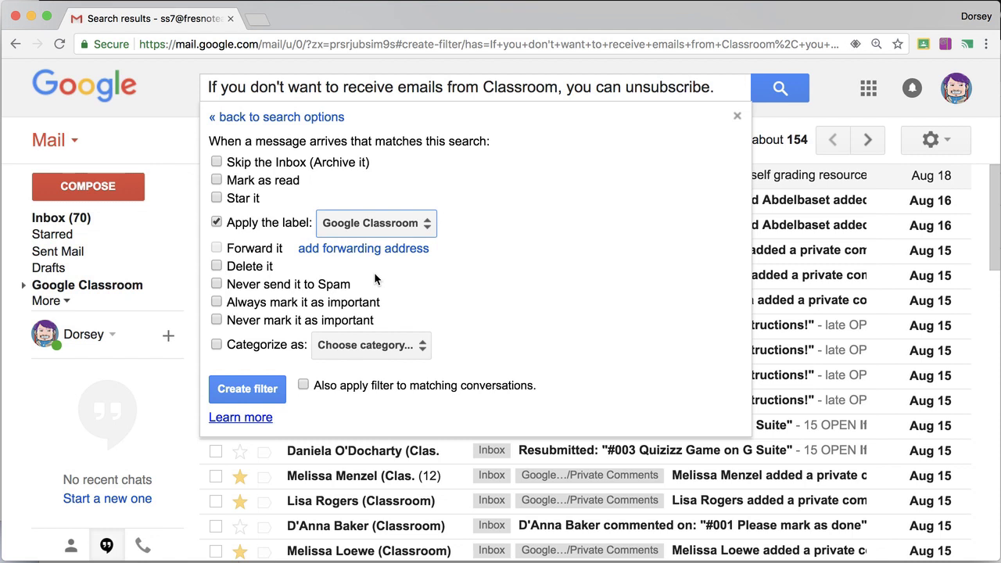
click(246, 395)
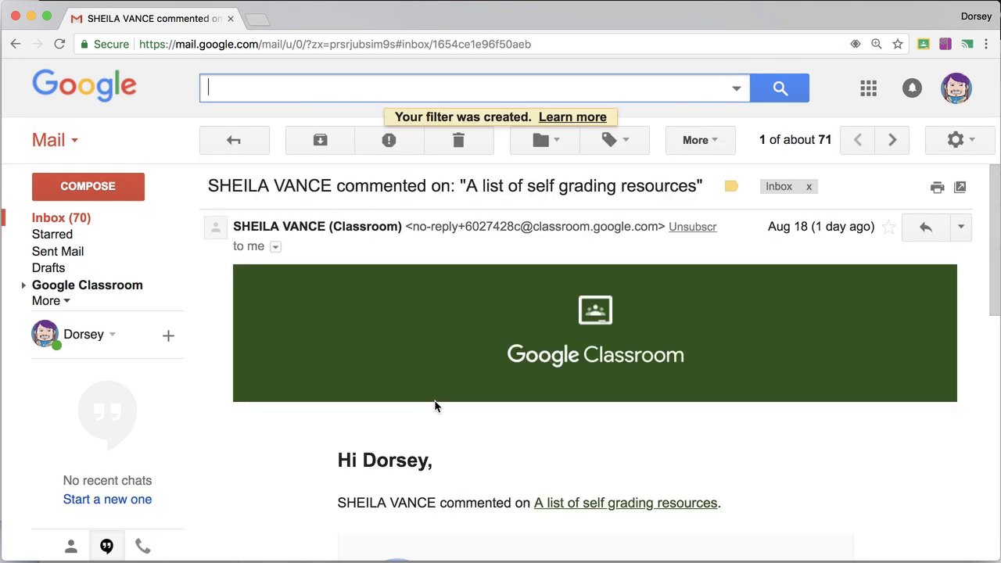
Step: Return to the inbox, open the "#011 Do some book work" comment email from Sadie's row's position, and copy "added a private comment on" from its subject
click(232, 139)
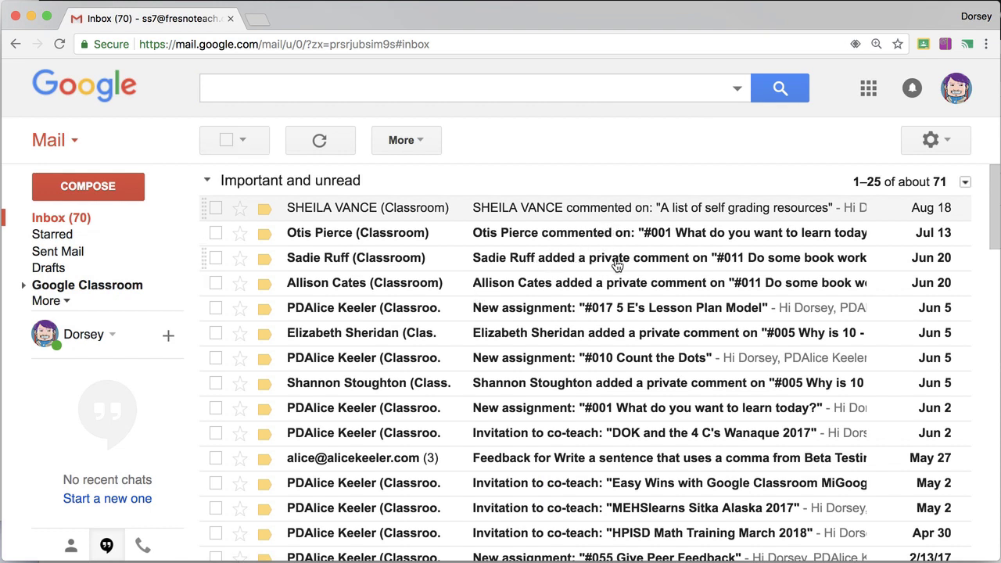
click(560, 267)
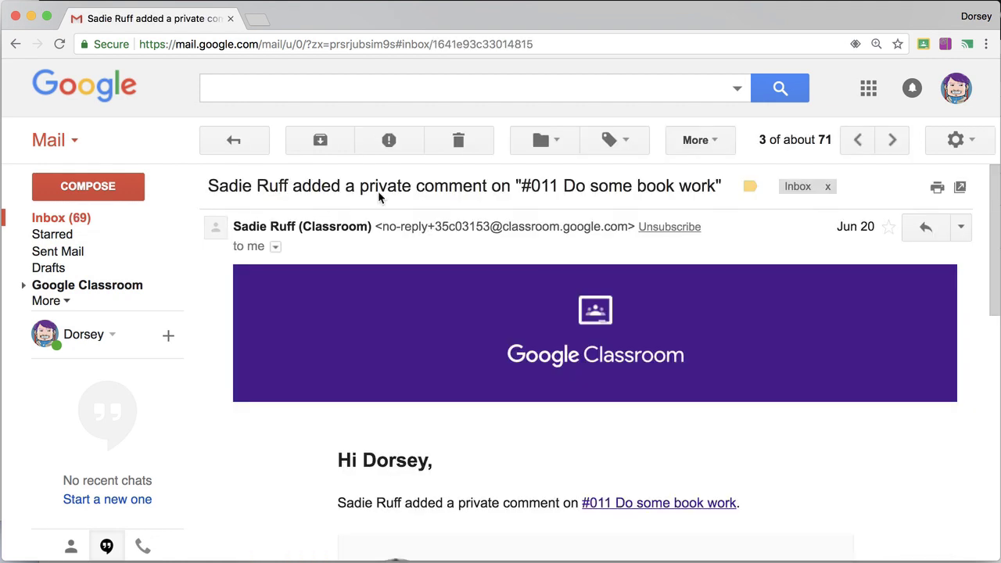
drag(292, 185, 510, 190)
key(super+c)
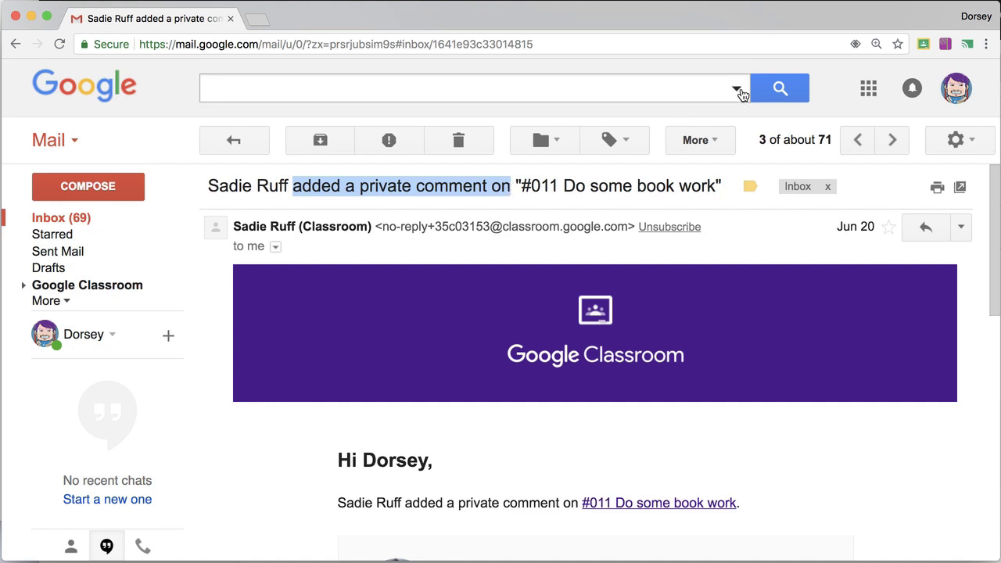
Step: Start a filter for messages with the subject "added a private comment on" and set it to star them
click(738, 88)
click(281, 252)
key(super+v)
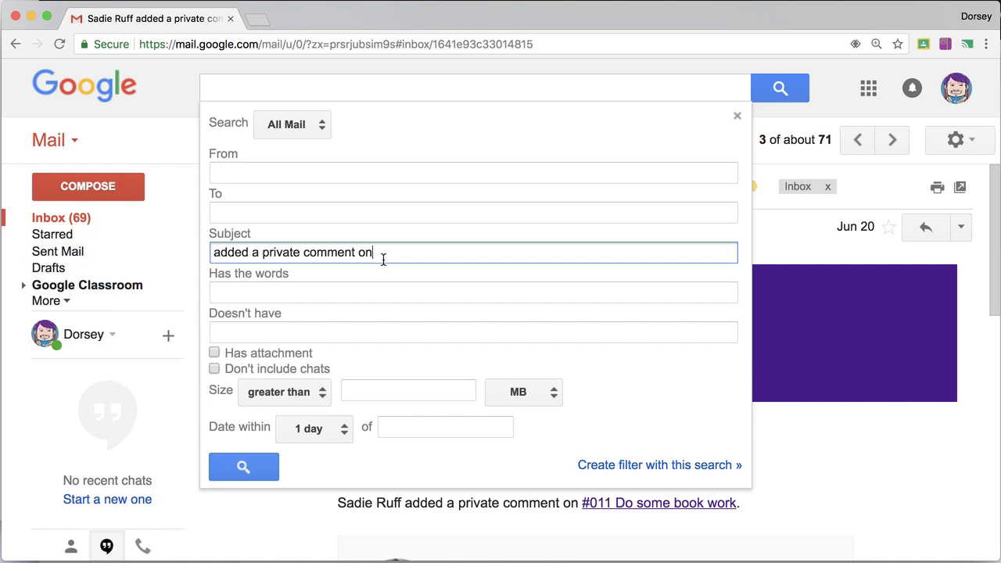
click(654, 468)
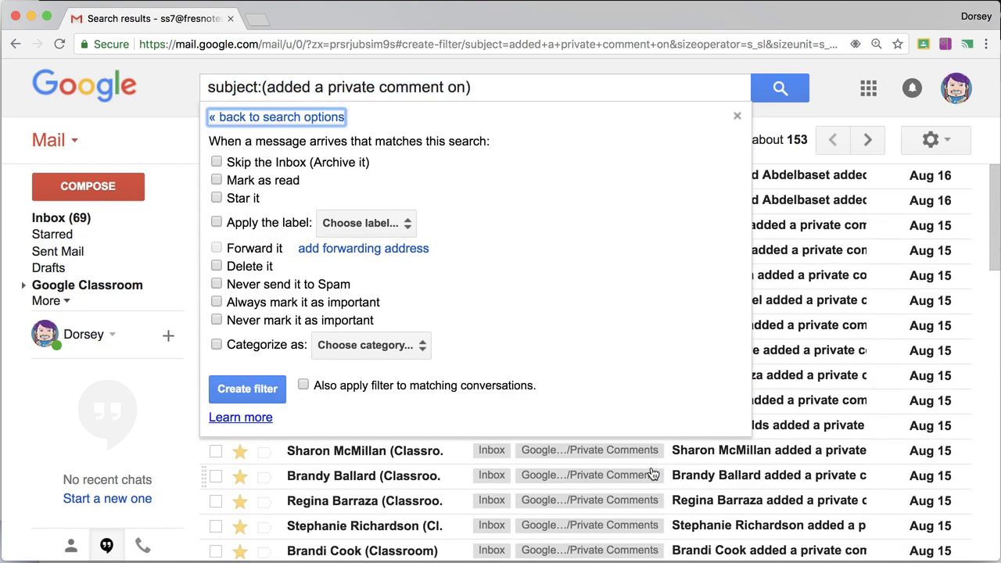
click(217, 199)
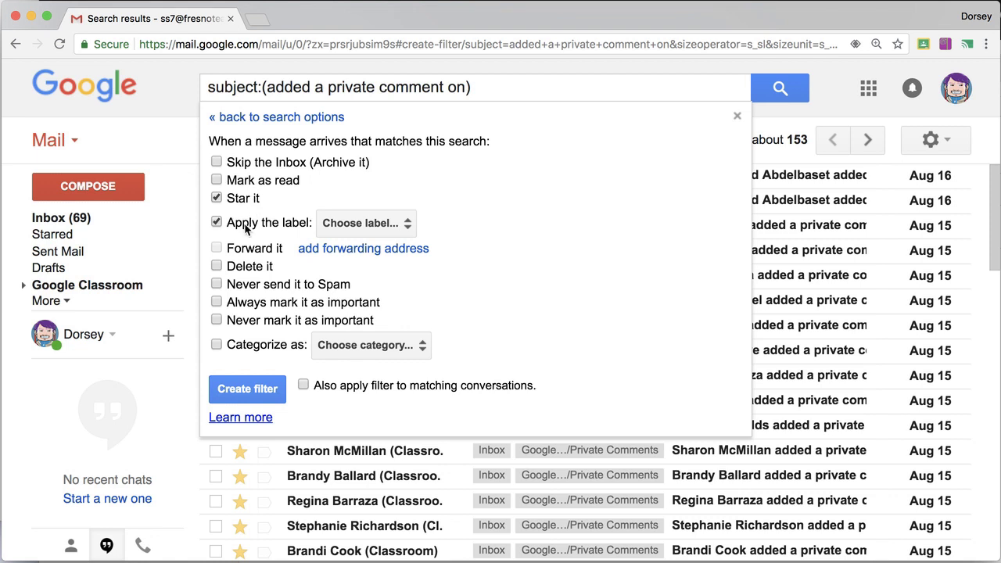
click(368, 227)
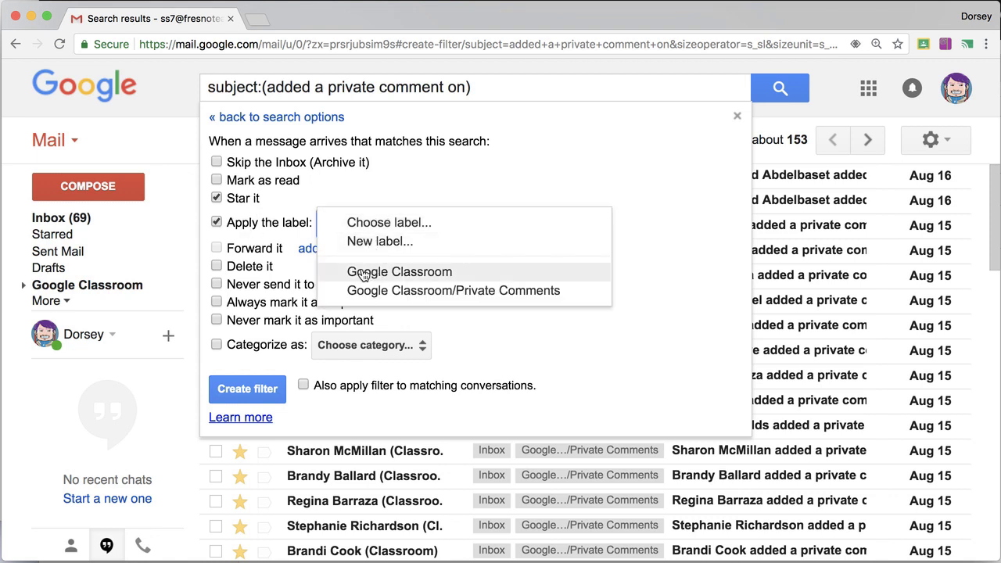
click(390, 242)
text(Private Comm)
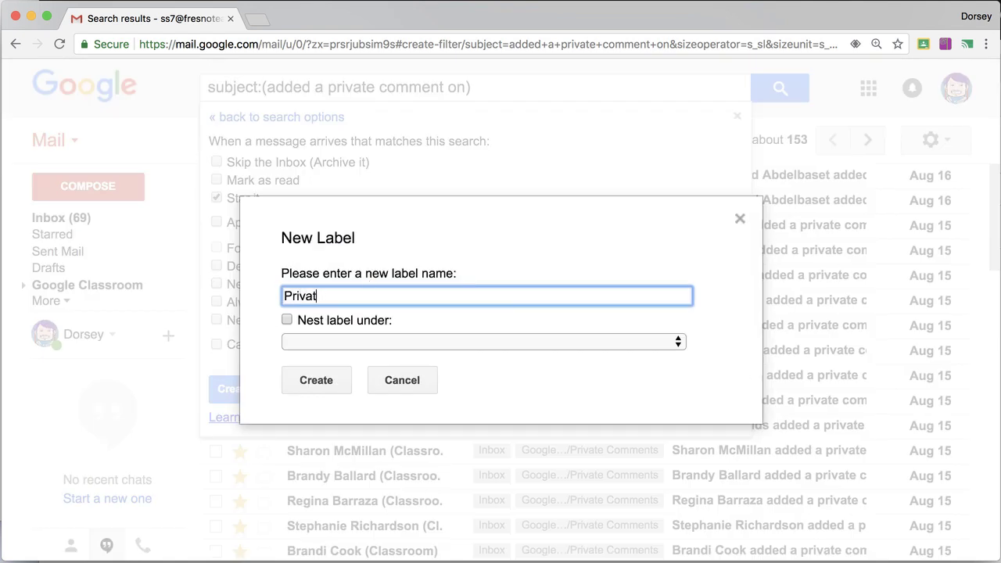
key(BackSpace)
key(BackSpace)
key(BackSpace)
key(BackSpace)
text(Comments)
click(379, 342)
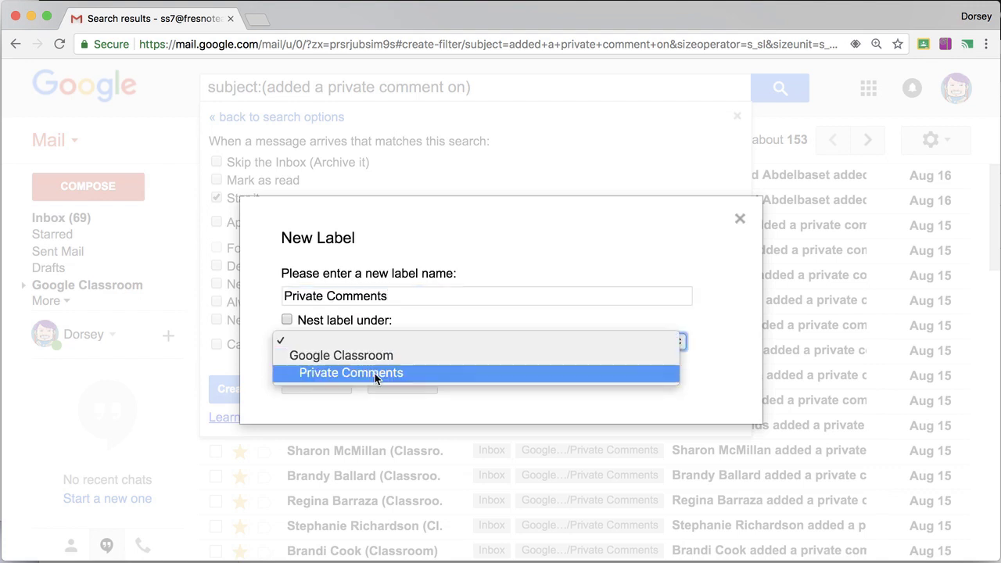
click(374, 360)
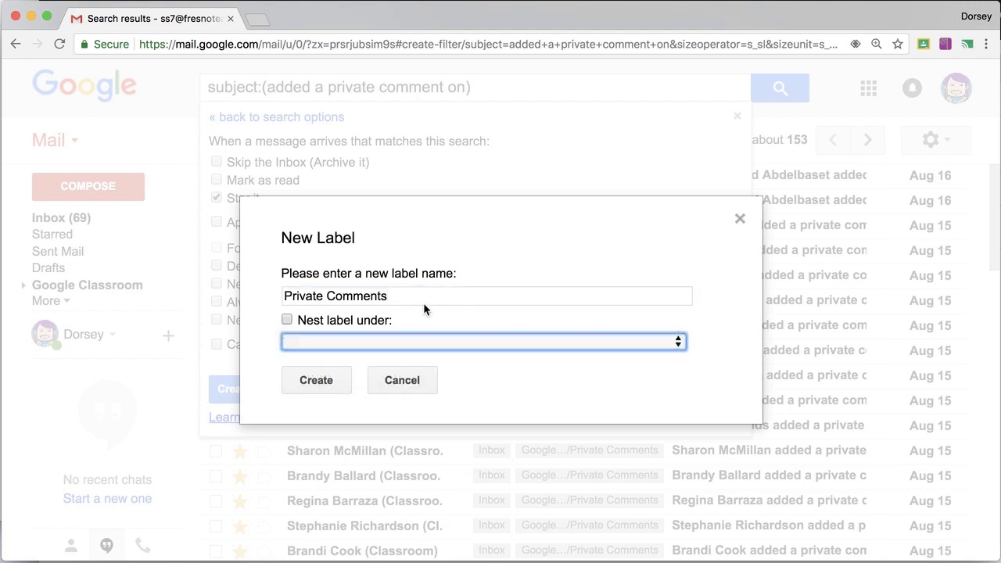
click(403, 382)
Step: Set the private comment filter to apply the existing Google Classroom/Private Comments label
click(352, 235)
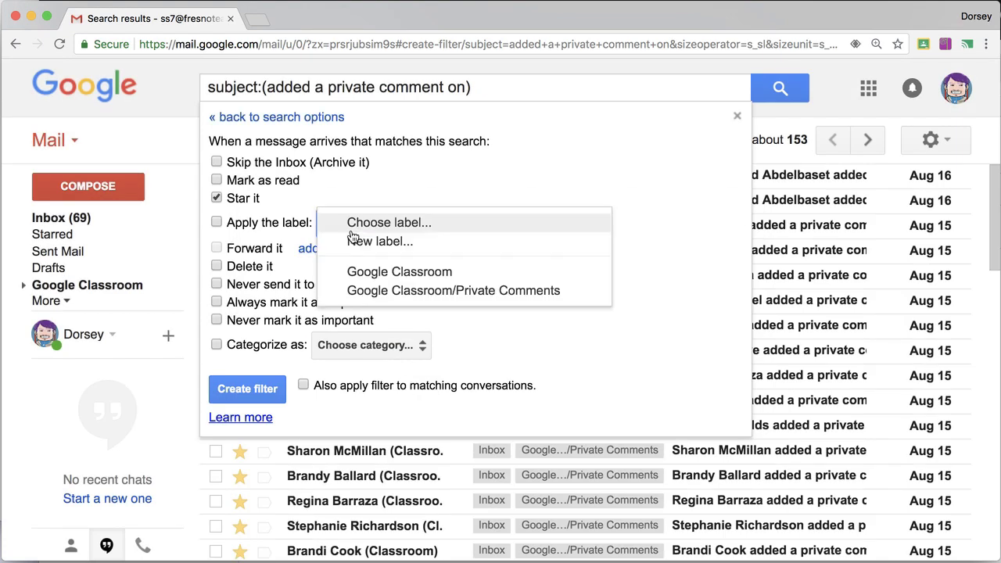
click(376, 291)
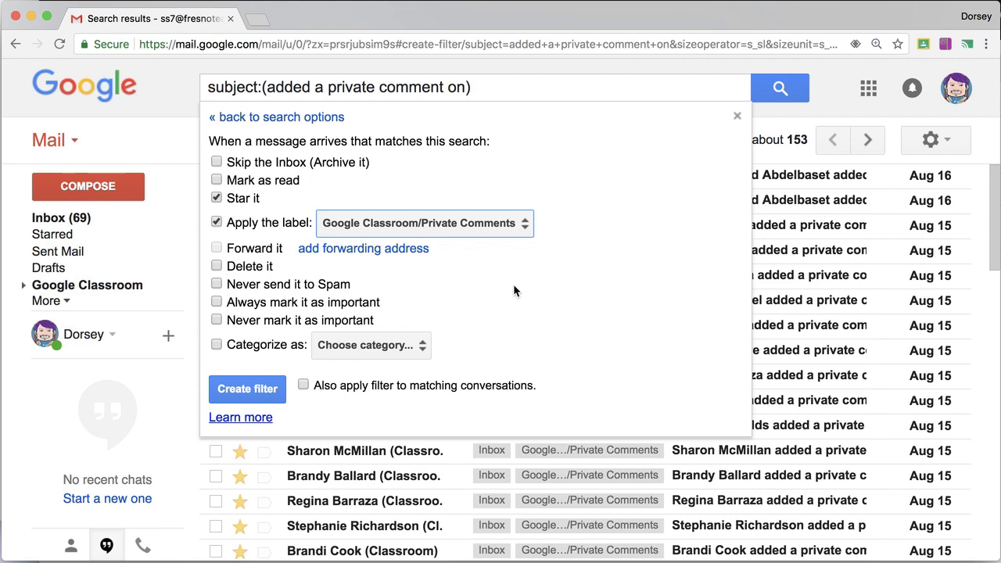
Step: Have the private comment filter never mark messages as important and also apply to matching conversations, and create the filter
click(216, 320)
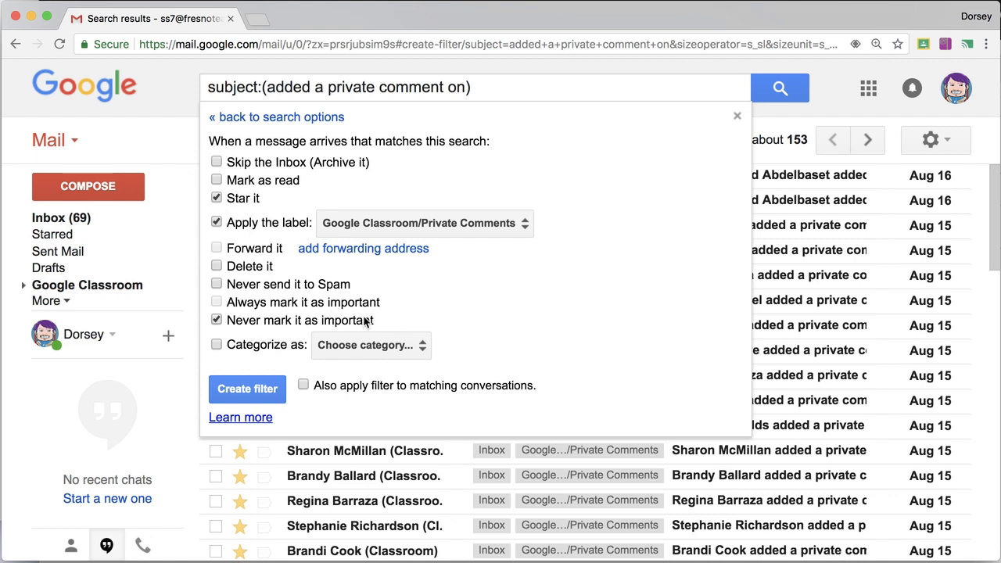
click(304, 385)
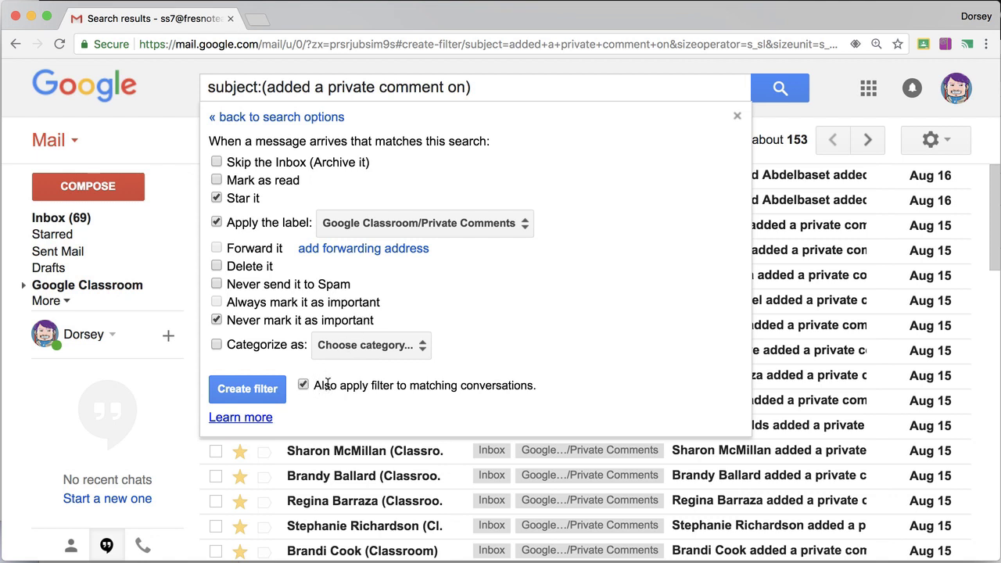
click(248, 389)
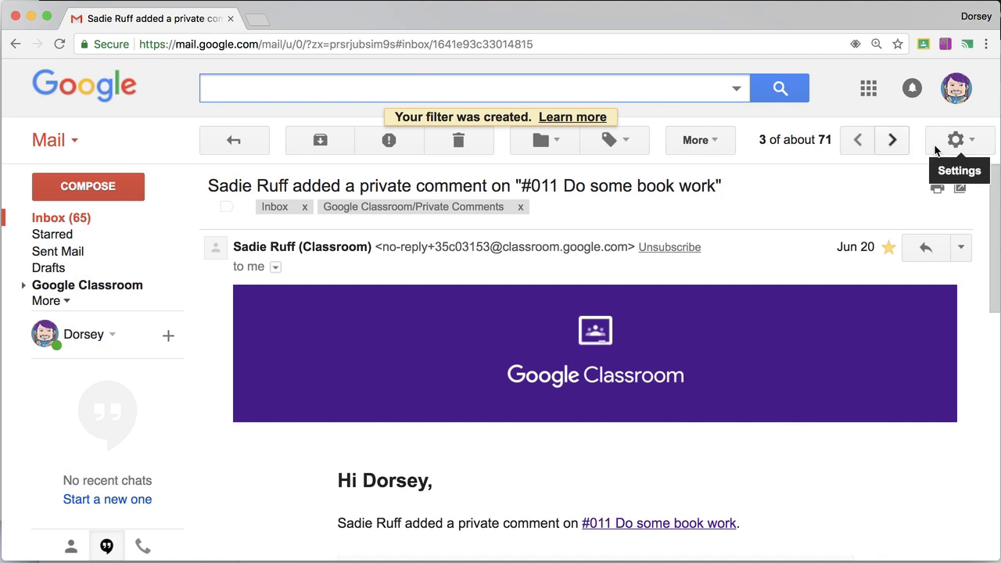
Step: In the inbox settings, make the second Priority Inbox section show all Google Classroom/Private Comments messages, and save the changes
click(955, 143)
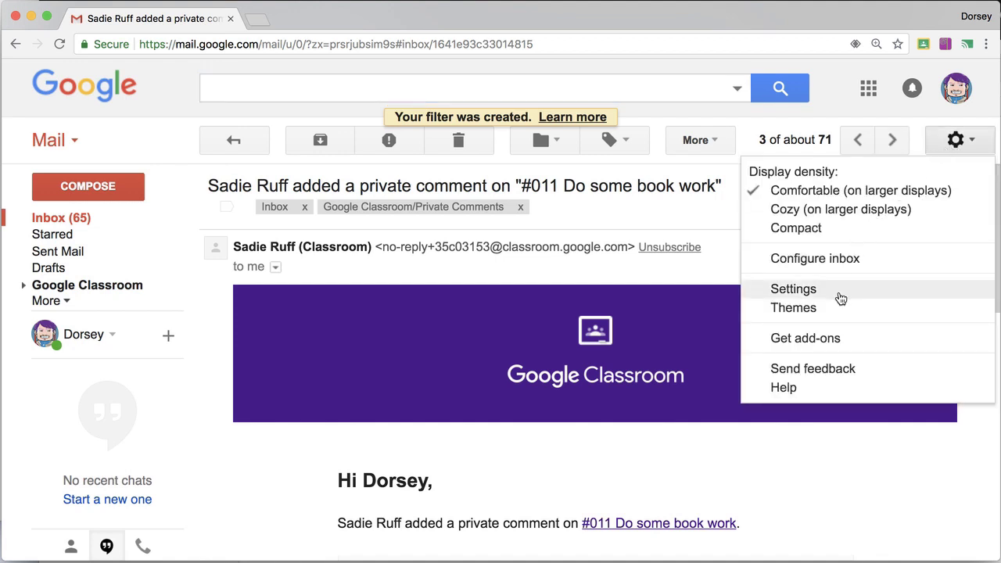
click(819, 295)
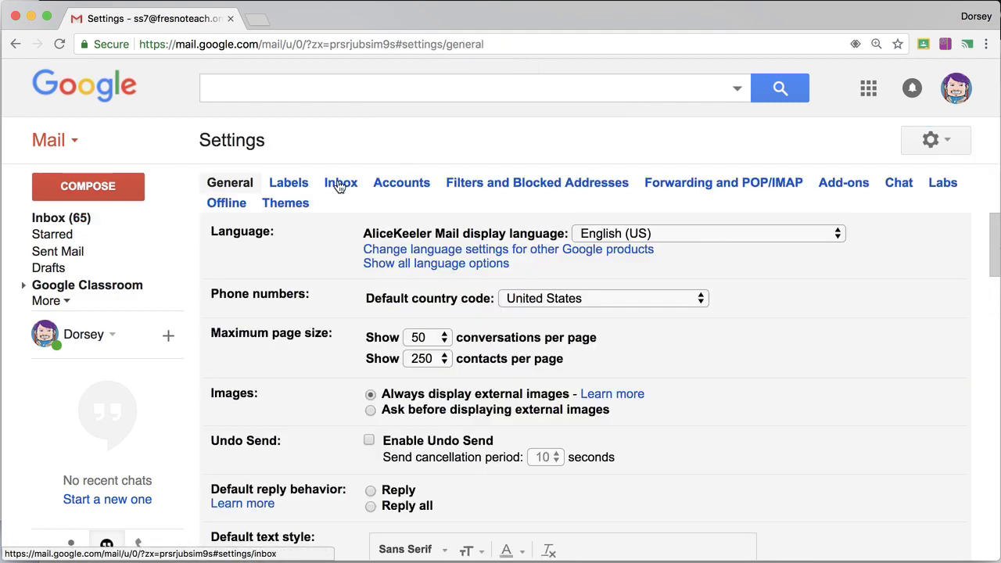
click(341, 185)
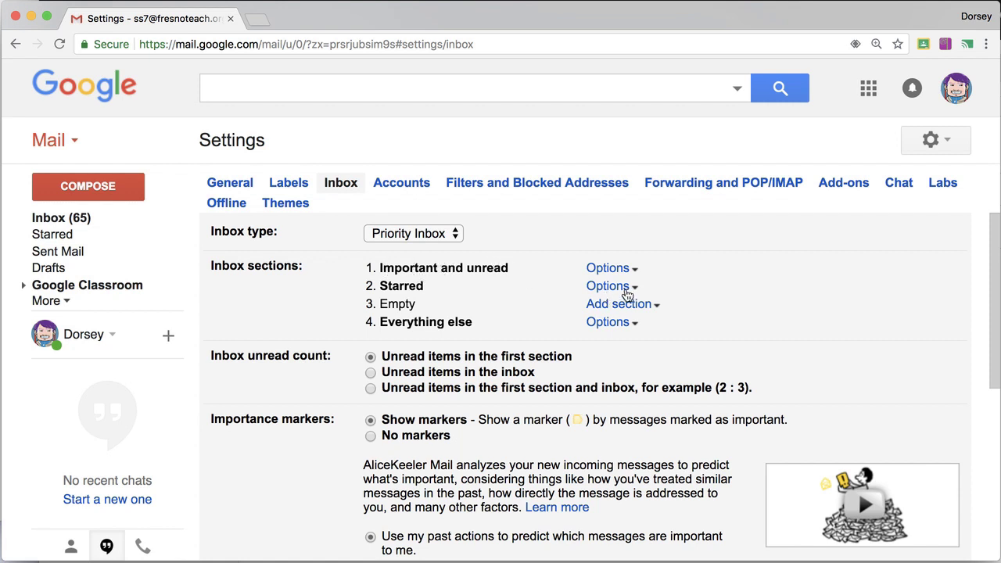
click(625, 288)
click(532, 306)
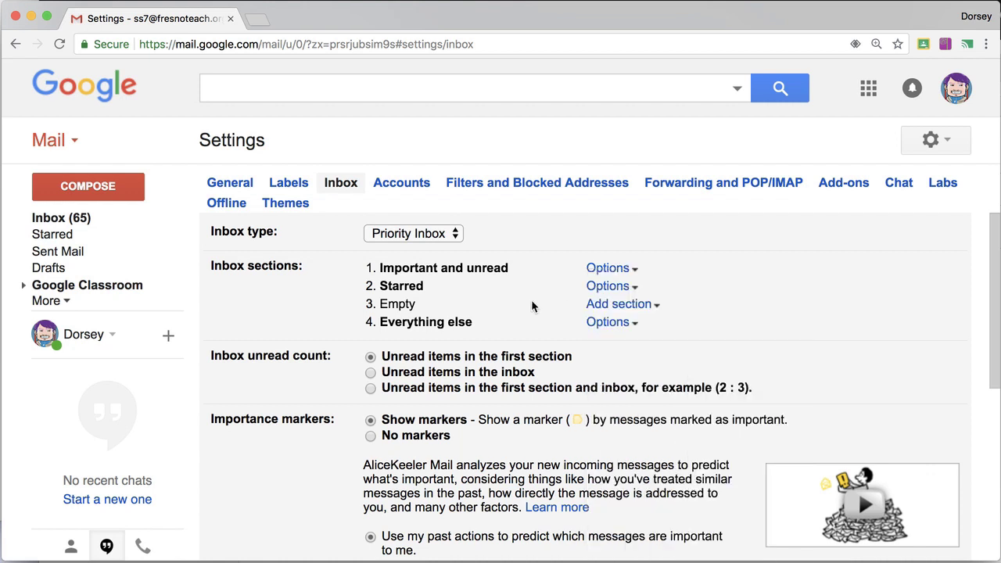
click(619, 288)
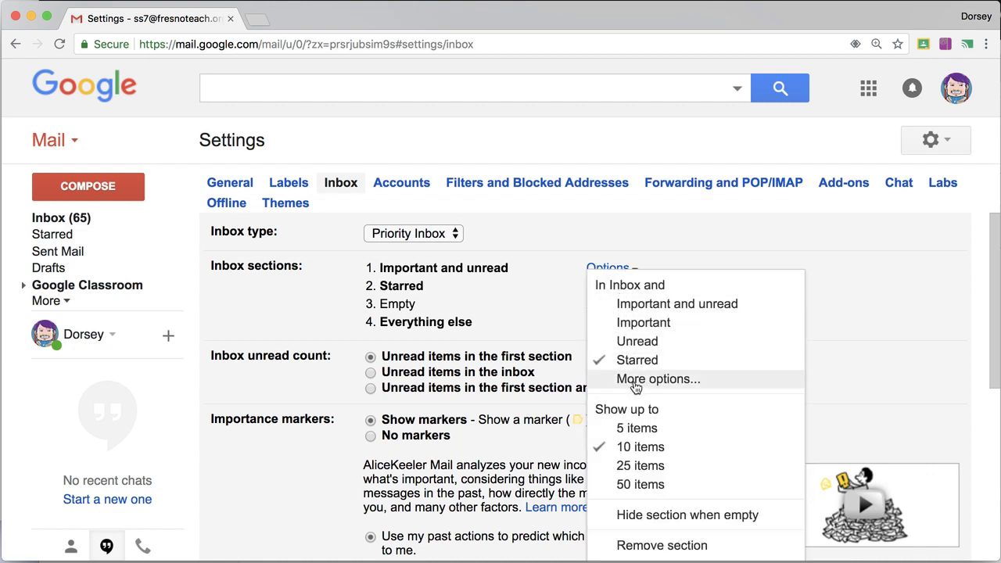
click(635, 381)
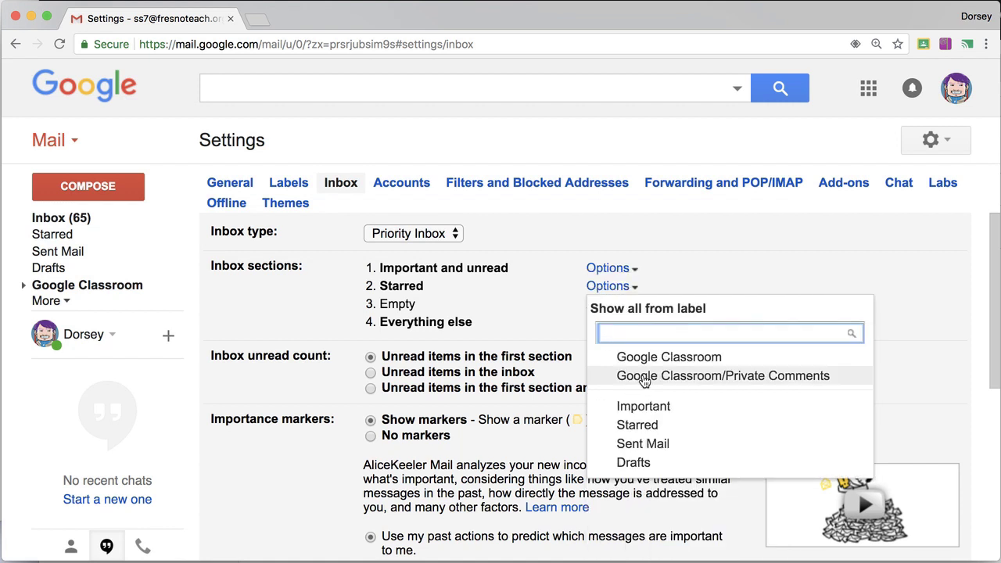
click(644, 378)
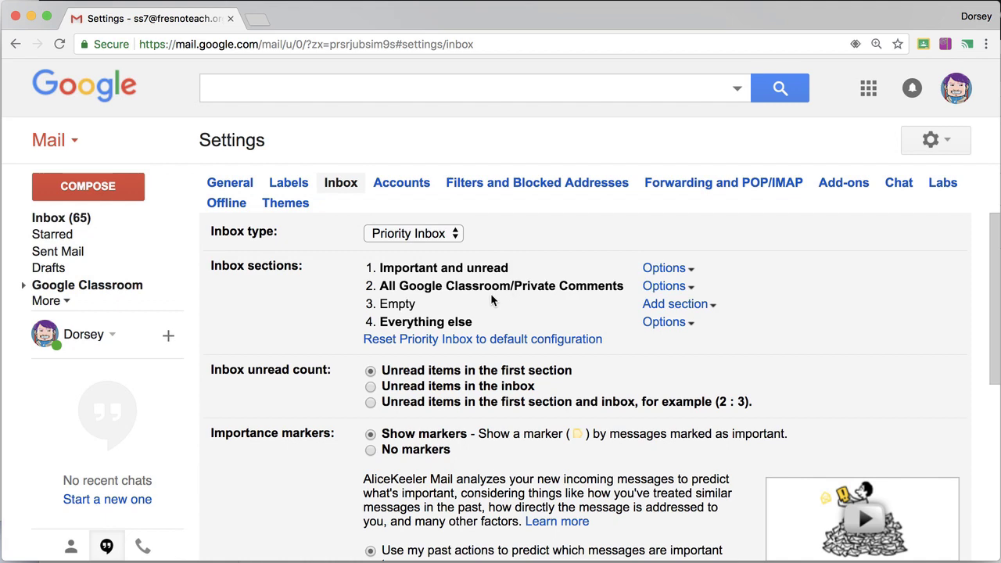
scroll(471, 344, down, 10)
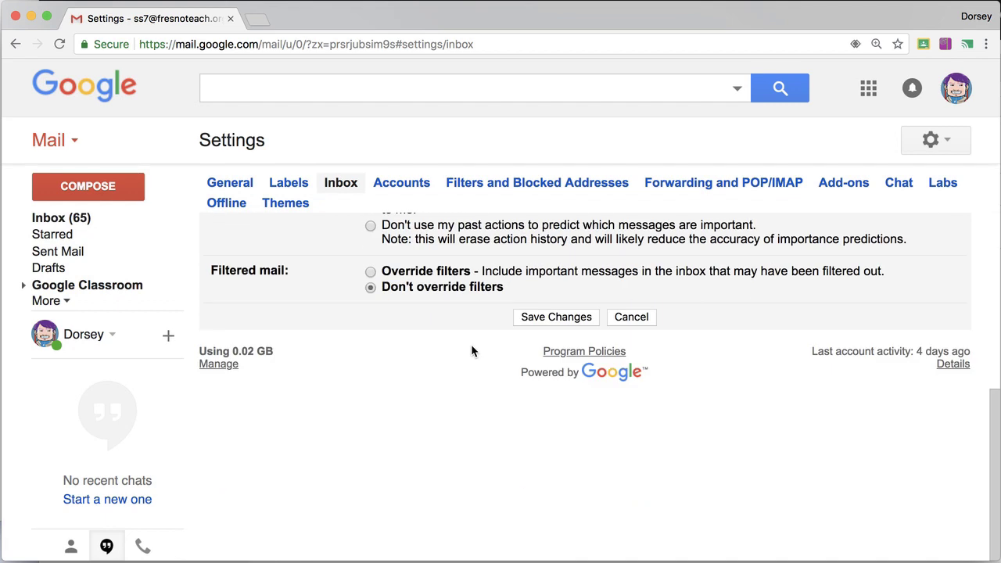
click(555, 317)
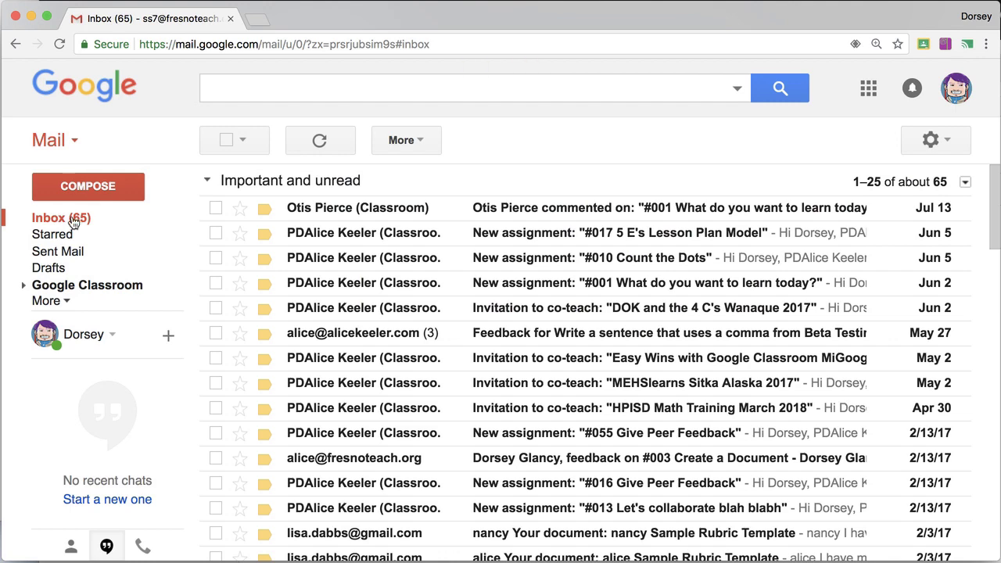
Step: Set the inbox's All Google Classroom/Private Comments section to show up to 50 items and look through its messages
scroll(438, 243, down, 10)
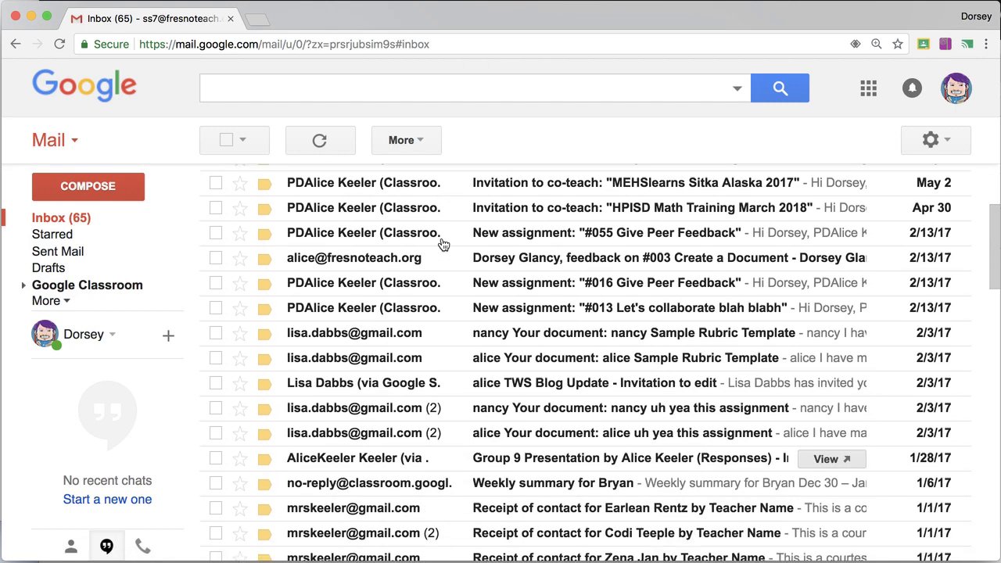
scroll(442, 245, down, 8)
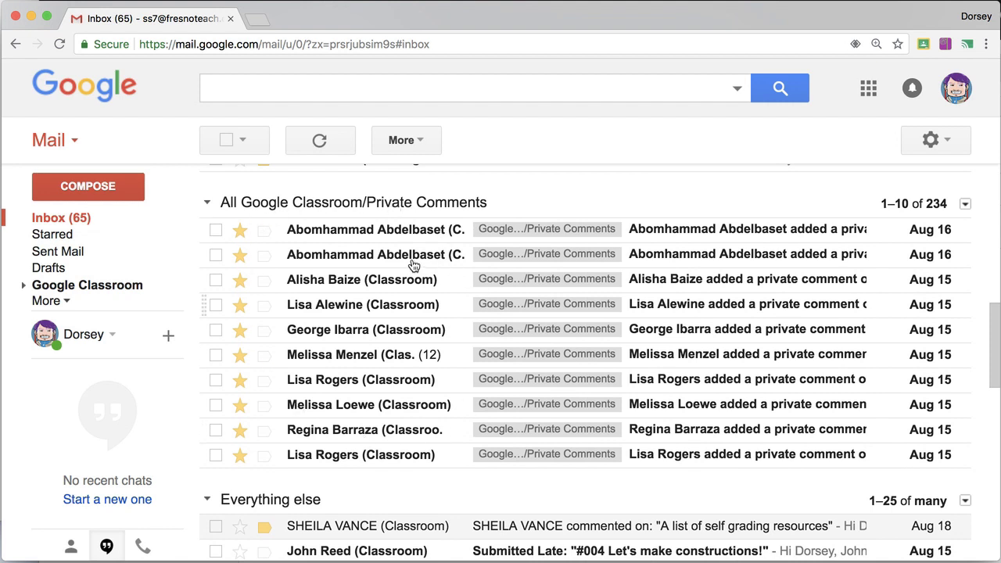
click(966, 205)
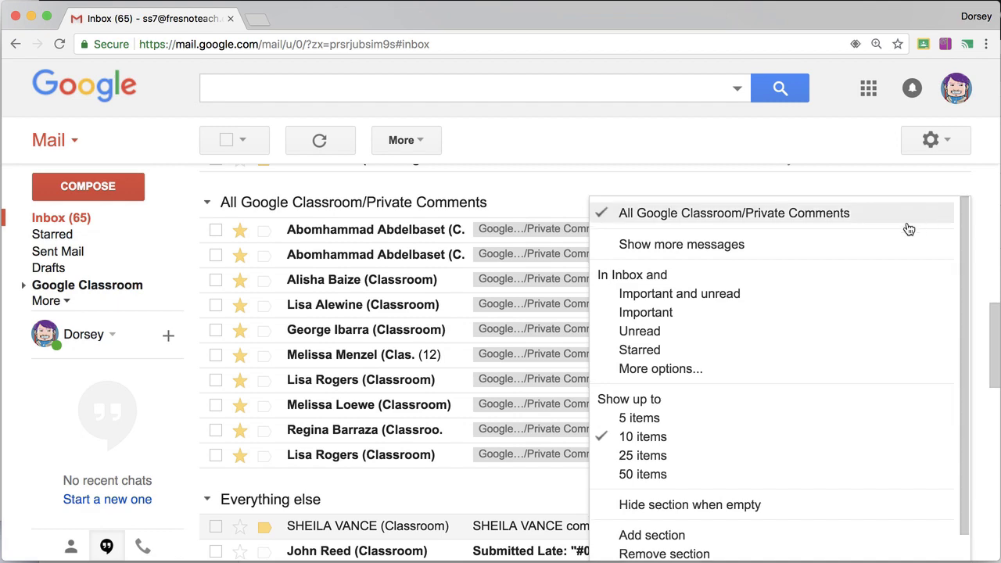
click(750, 474)
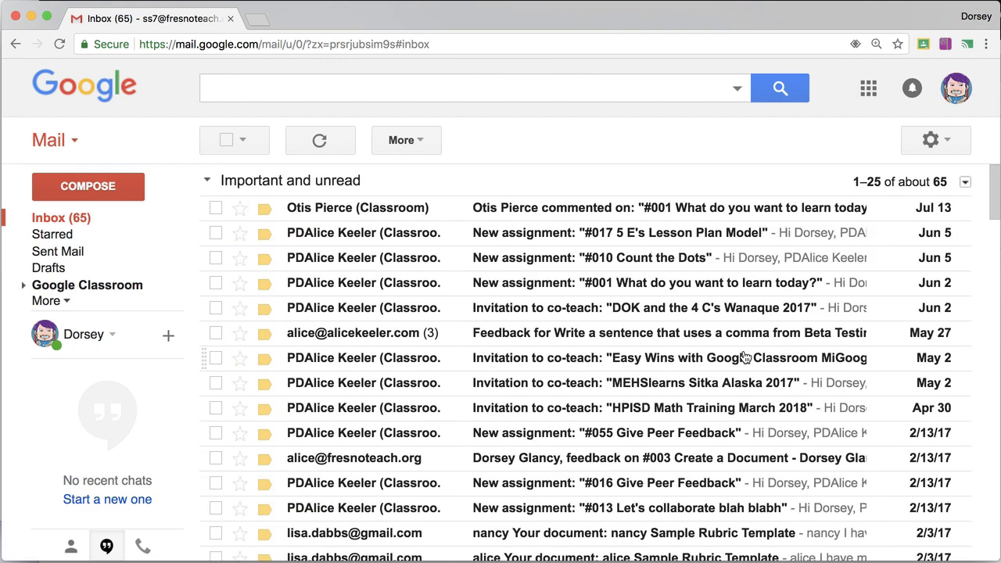
scroll(604, 471, down, 10)
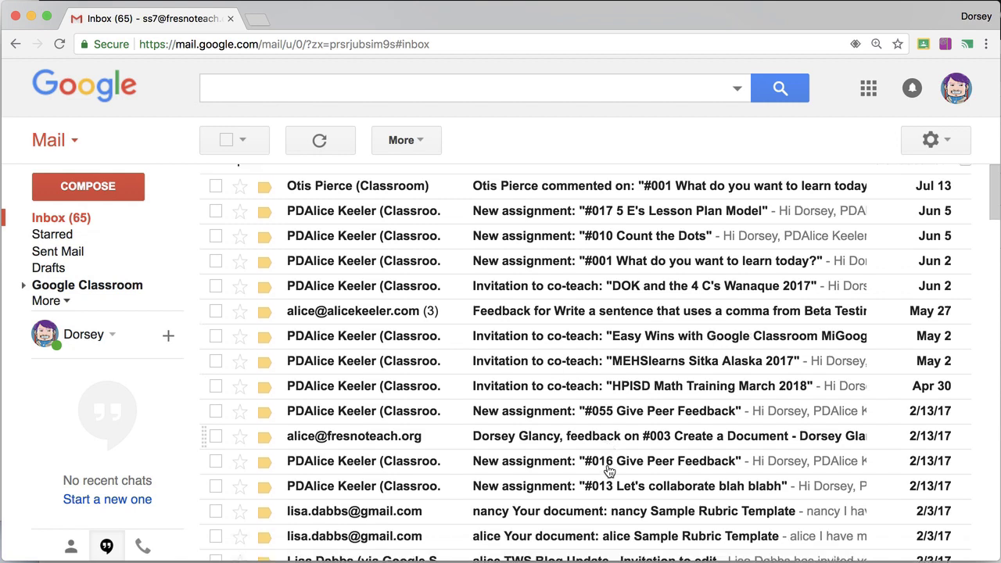
scroll(610, 470, down, 10)
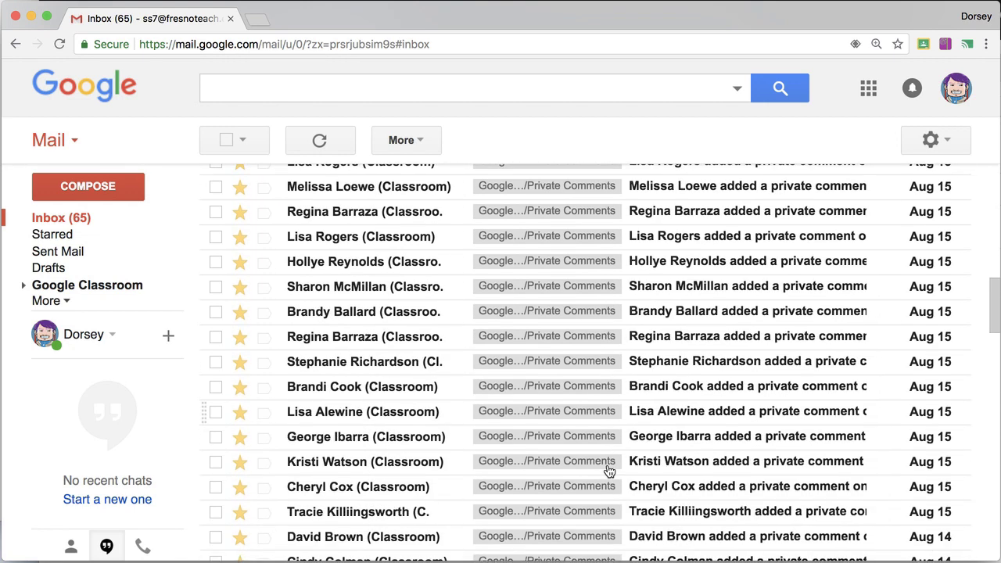
scroll(608, 470, down, 3)
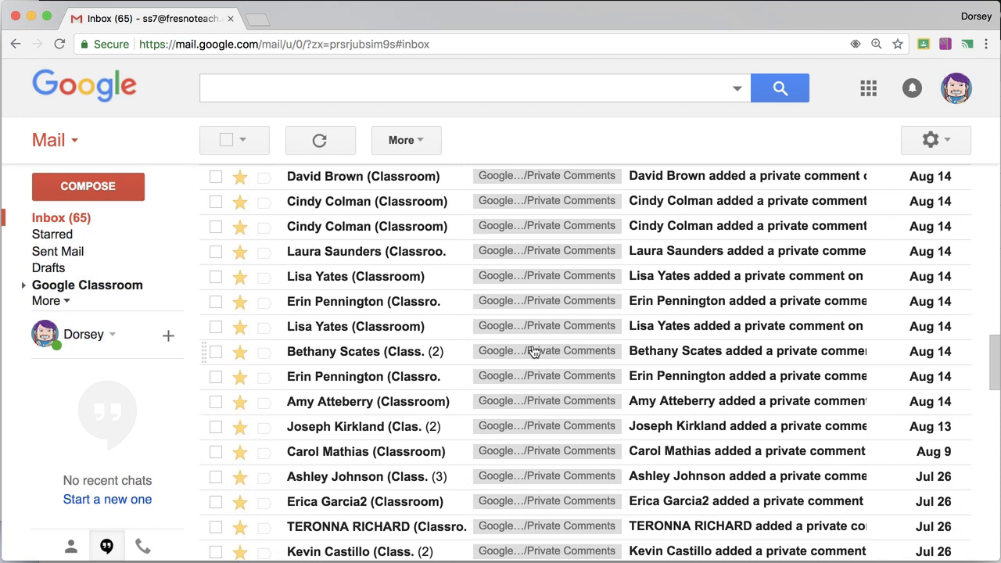
scroll(532, 350, up, 4)
scroll(532, 351, up, 4)
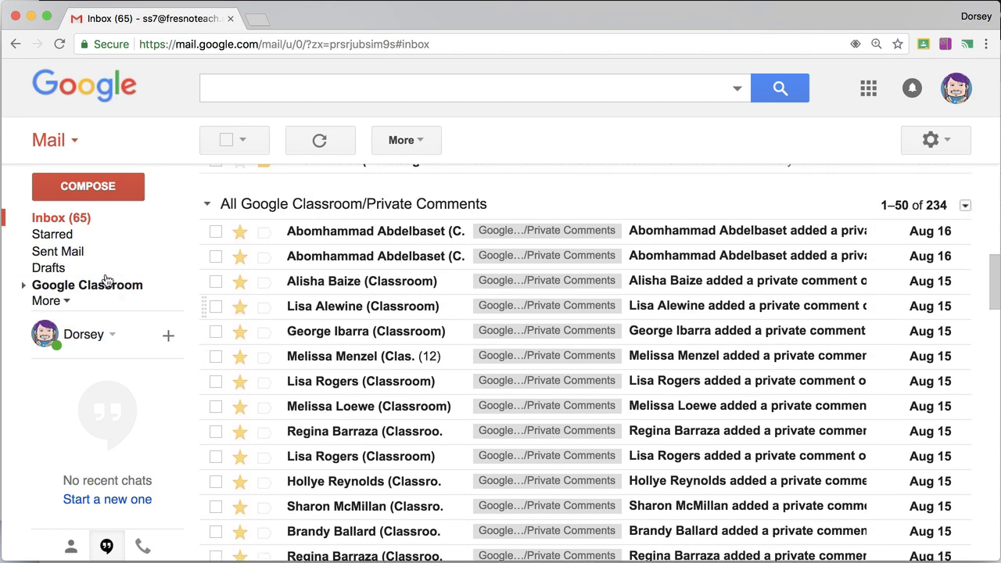
Step: View the Google Classroom label's messages, and delete the filter matching "If you don't want to receive emails from Classroom, you can unsubscribe."
click(69, 288)
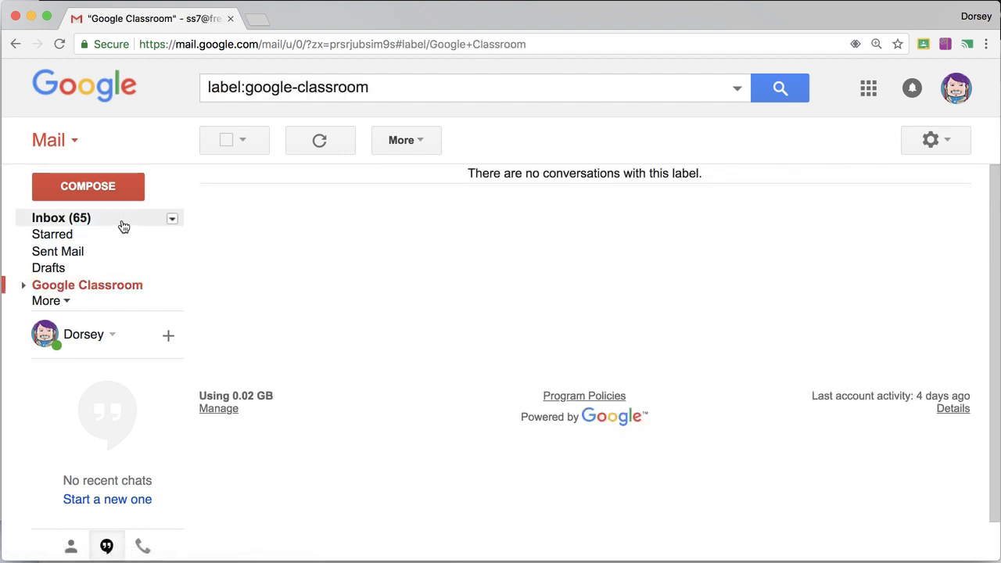
click(939, 140)
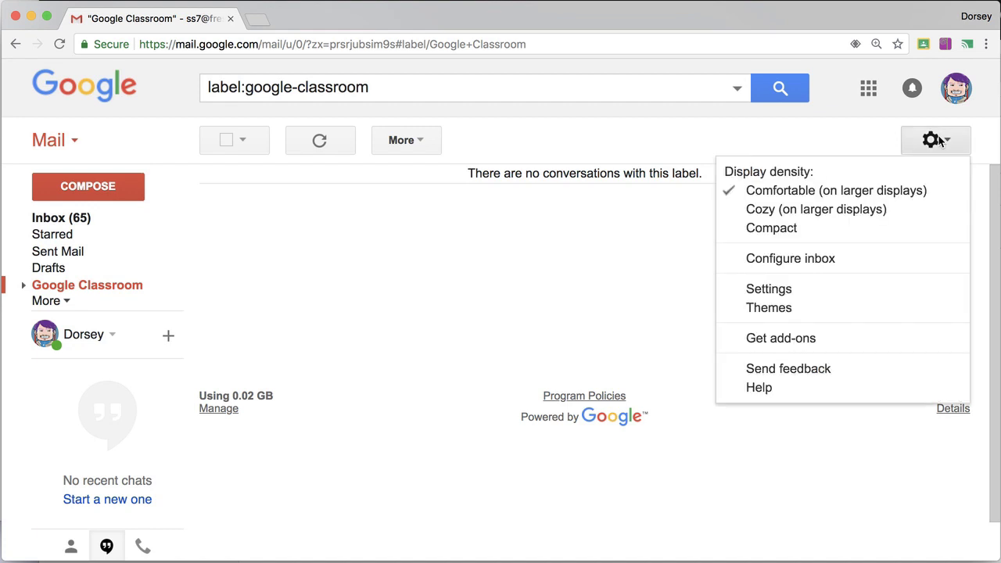
click(798, 291)
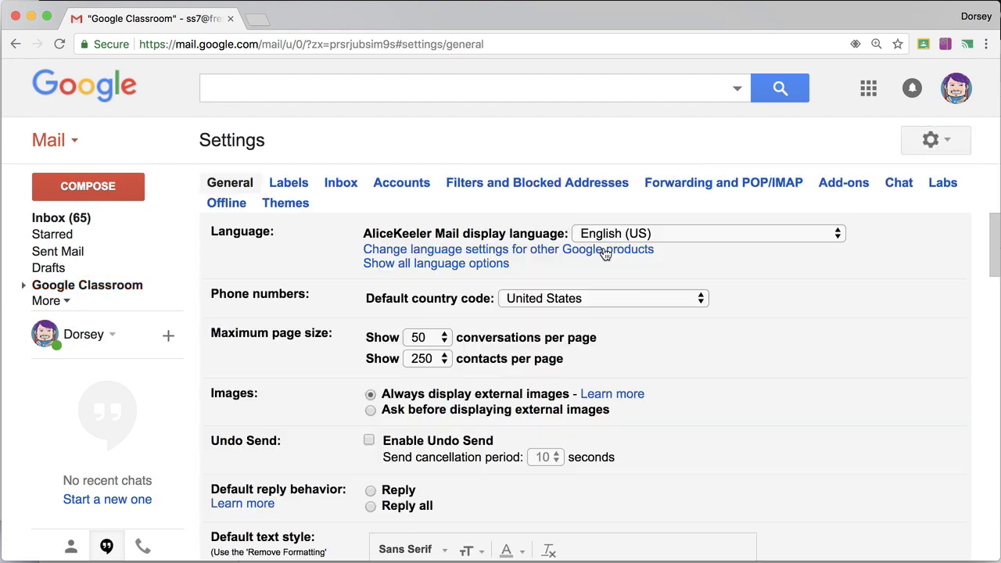
scroll(501, 258, down, 2)
scroll(391, 250, up, 2)
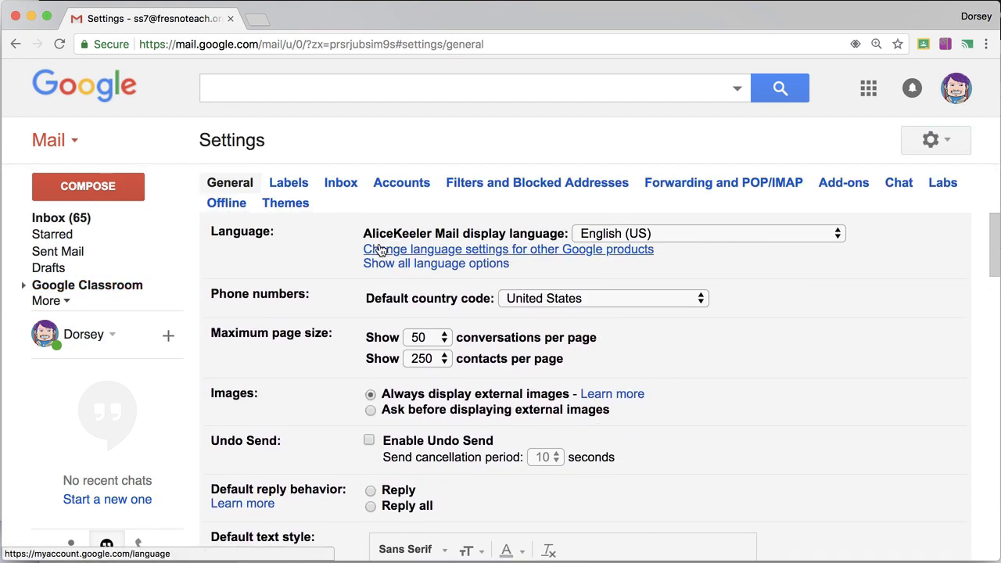
click(288, 183)
click(498, 185)
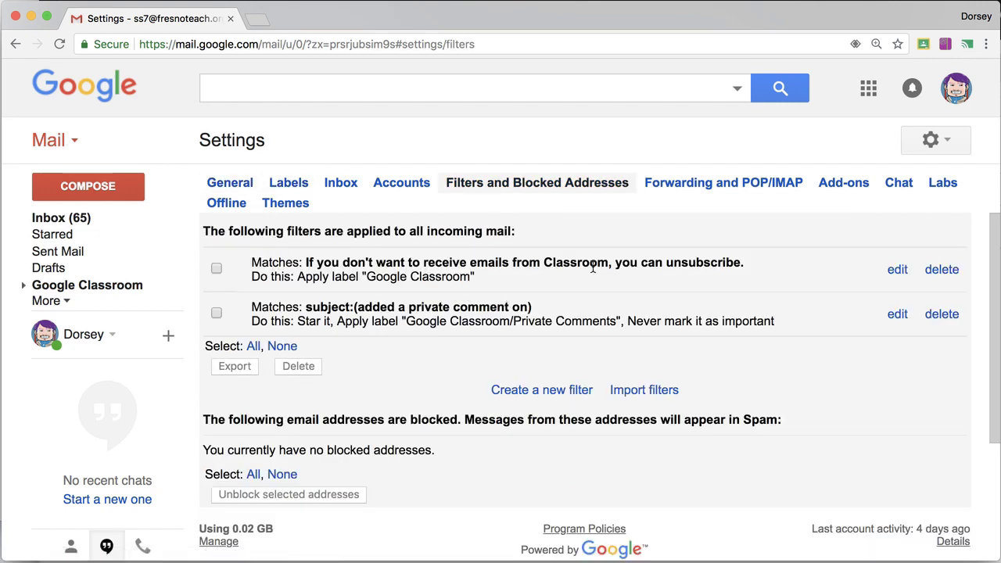
click(942, 271)
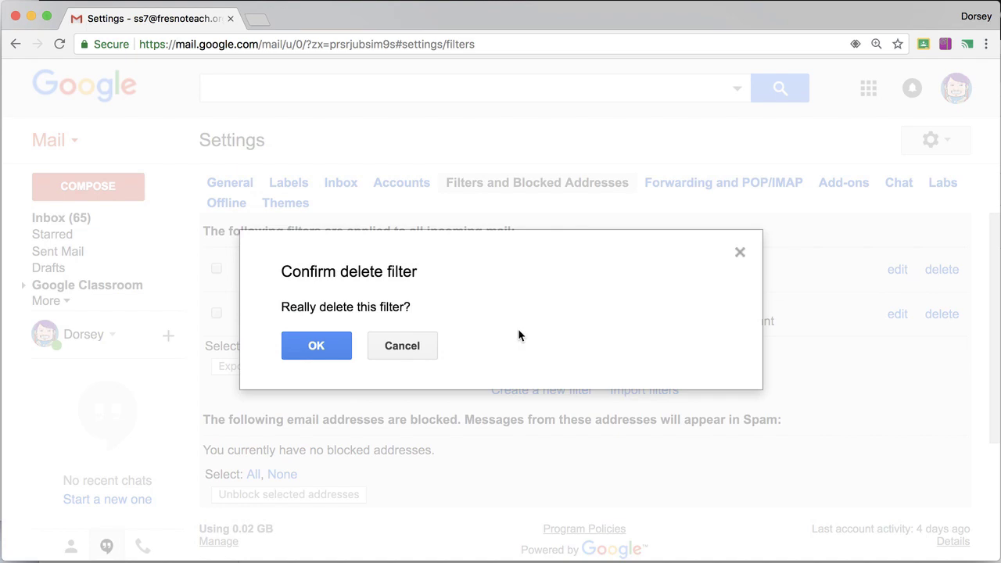
click(317, 345)
Step: Open the inbox's comment email on "#001 What do you want to learn today?" and copy its text through "receive emails from Classroom"
click(61, 218)
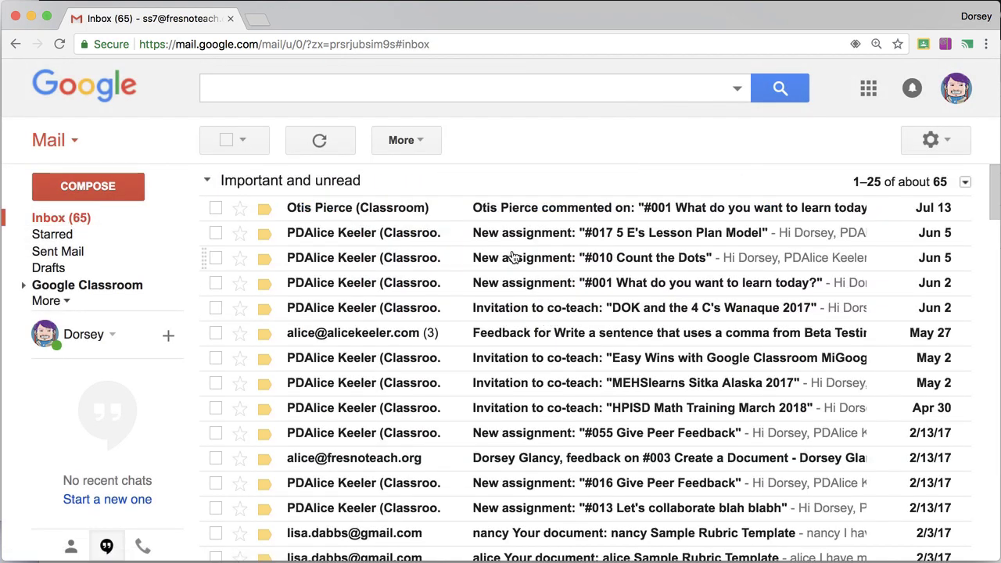
click(546, 209)
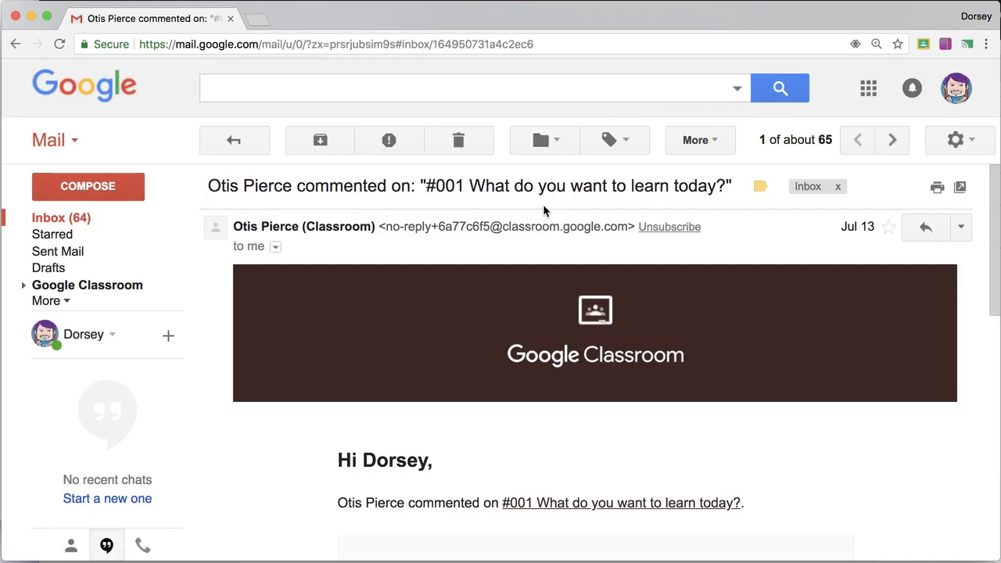
scroll(542, 423, down, 5)
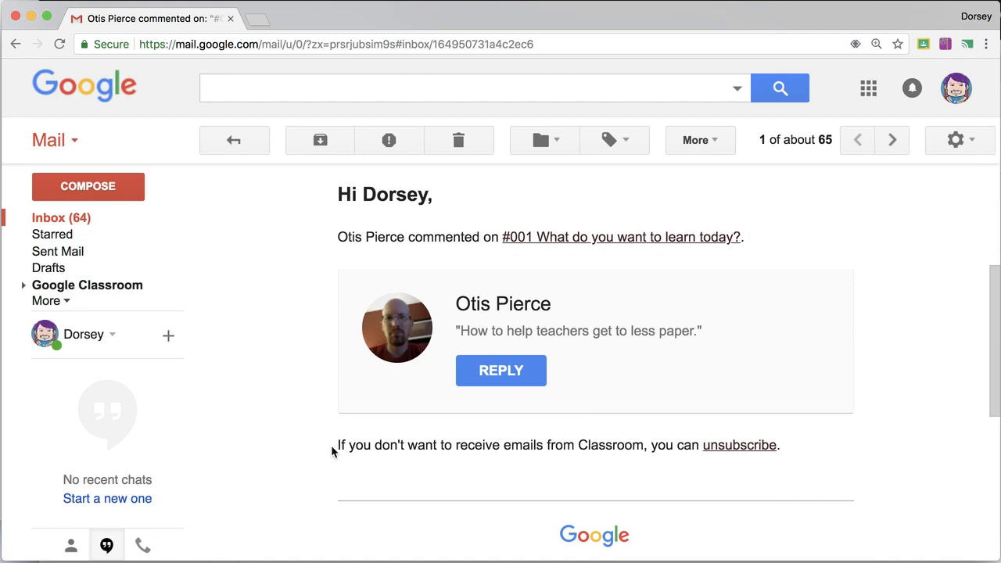
drag(332, 452, 642, 446)
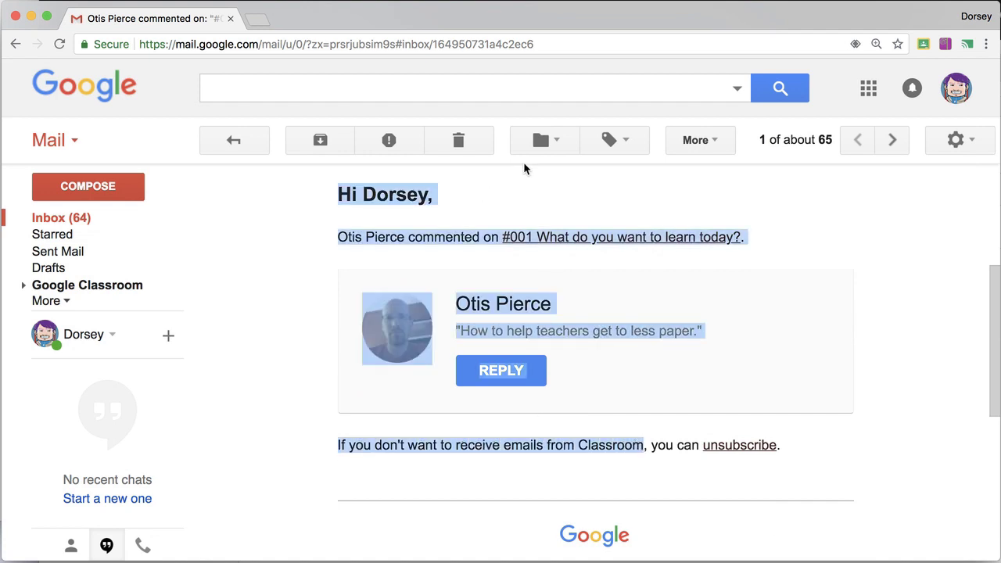
Step: Start a filter for messages containing only the words "If you don't want to receive emails from Classroom", removing the extra copied text
click(738, 88)
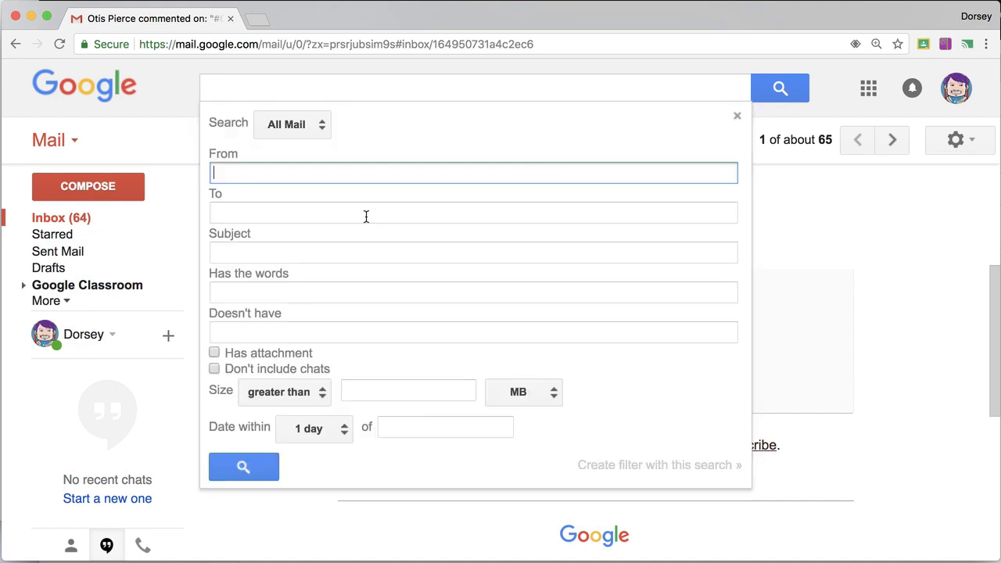
click(307, 293)
key(ctrl+v)
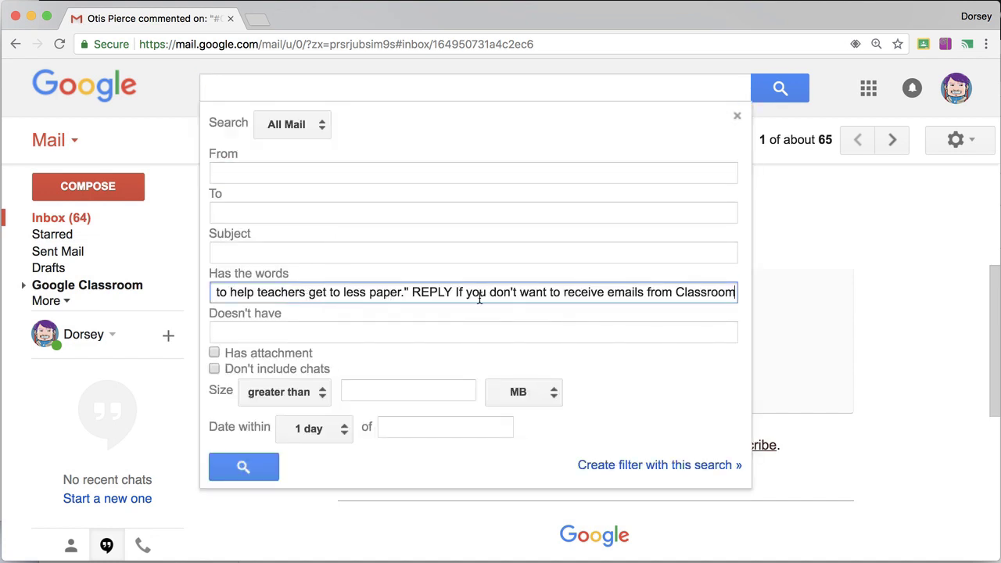
drag(455, 291, 93, 286)
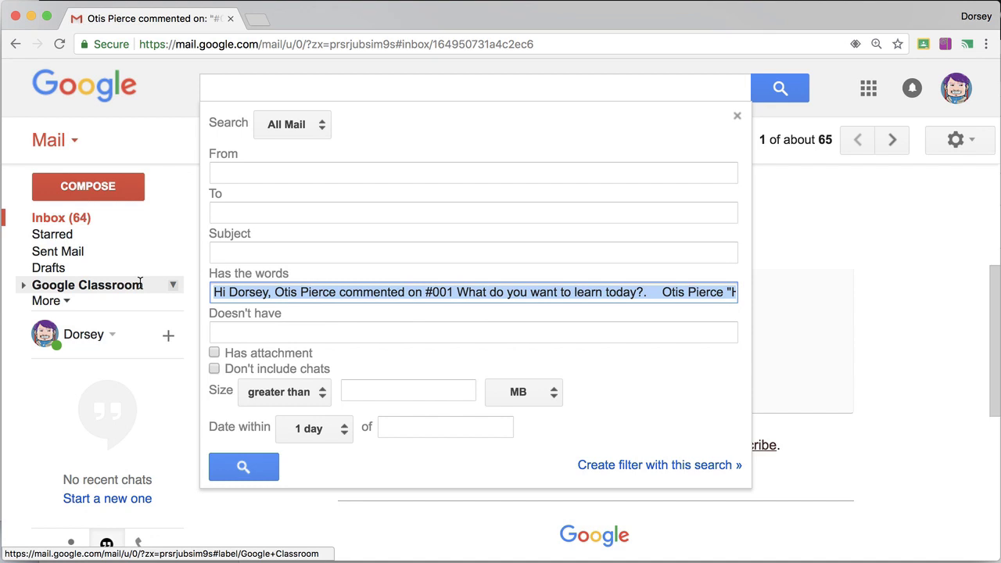
key(BackSpace)
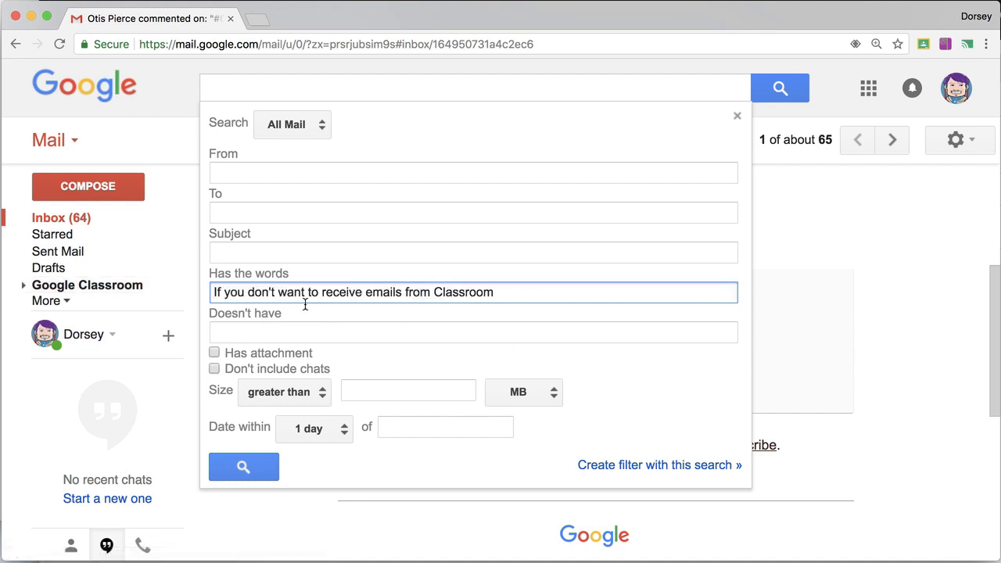
click(655, 465)
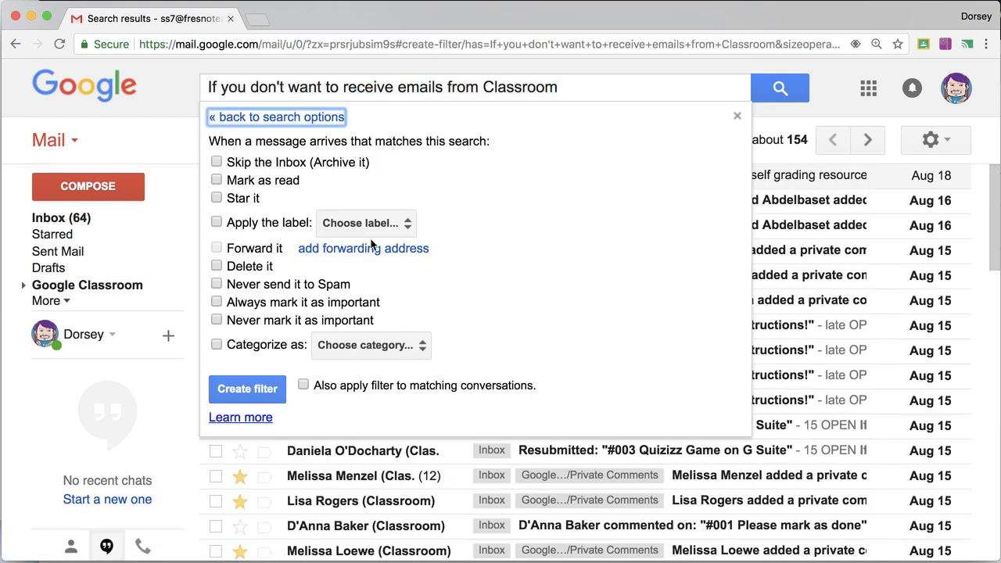
Step: Make the filter apply the Google Classroom label, including to existing matching conversations, and create it
click(322, 227)
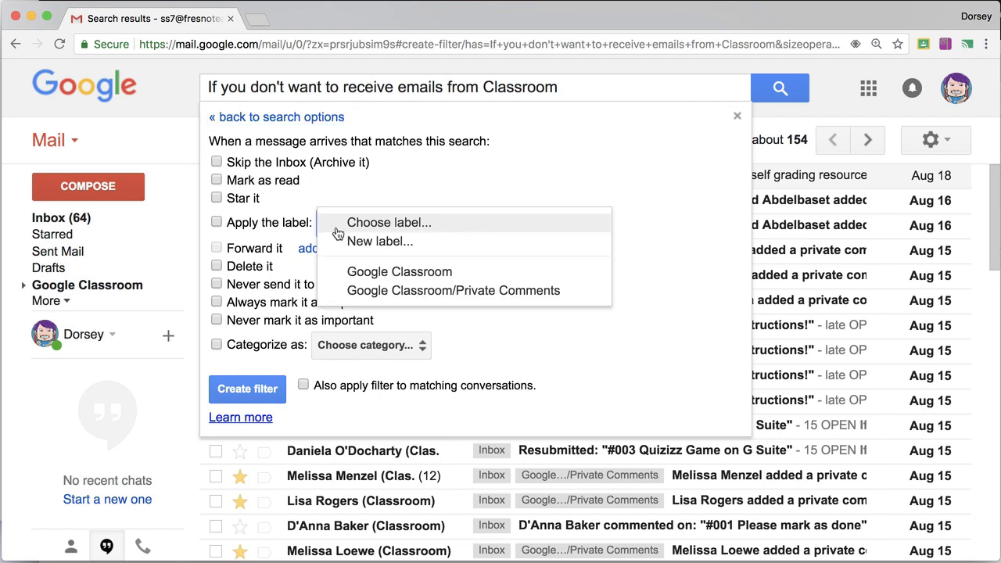
click(352, 273)
click(302, 385)
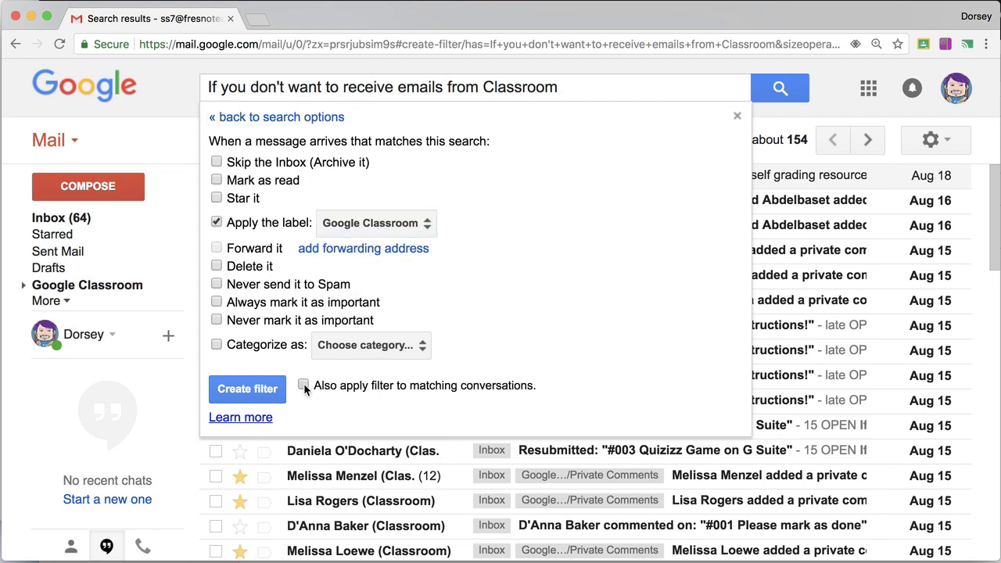
click(248, 389)
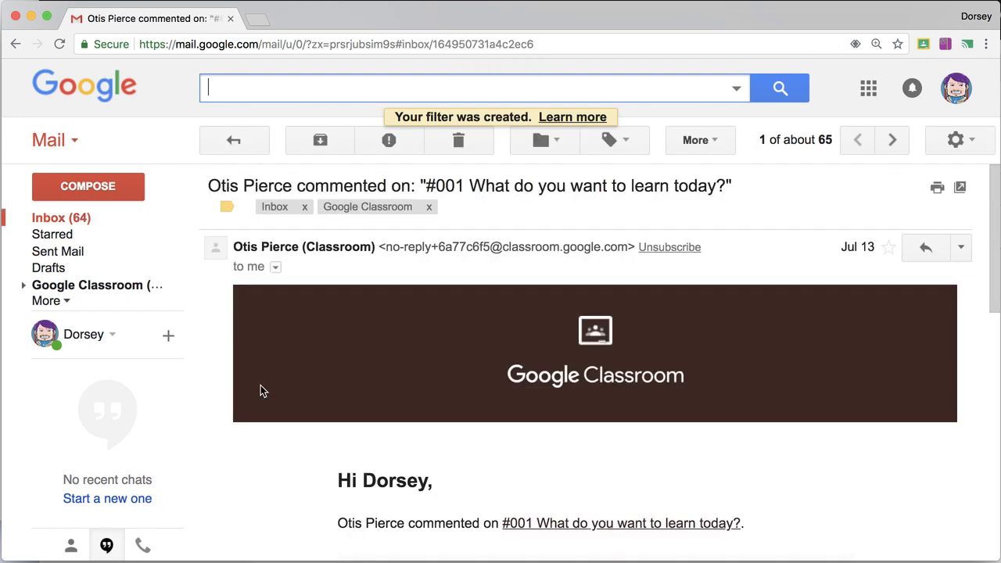
Step: Look through the messages under the Google Classroom label and its nested Private Comments label
click(97, 290)
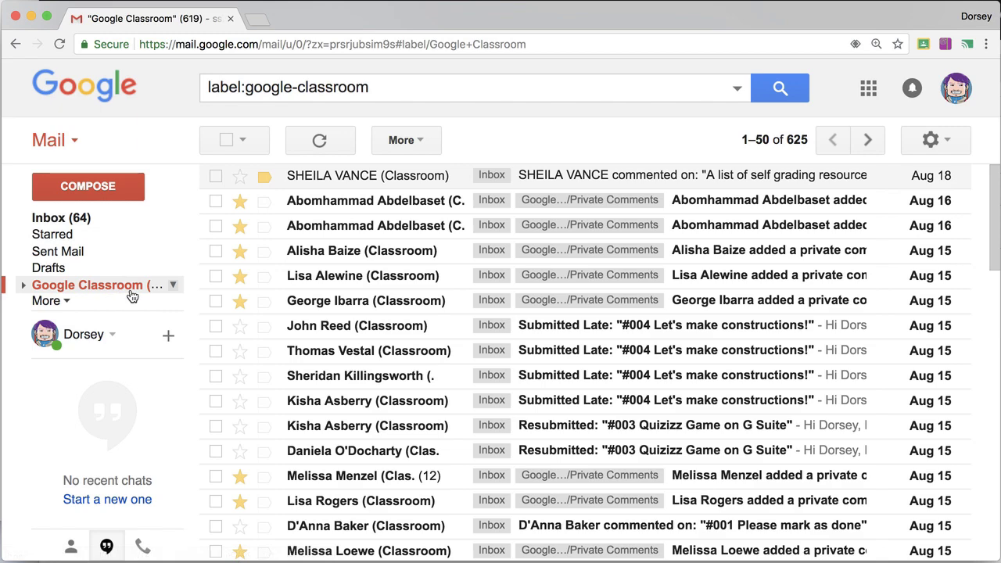
scroll(695, 349, down, 15)
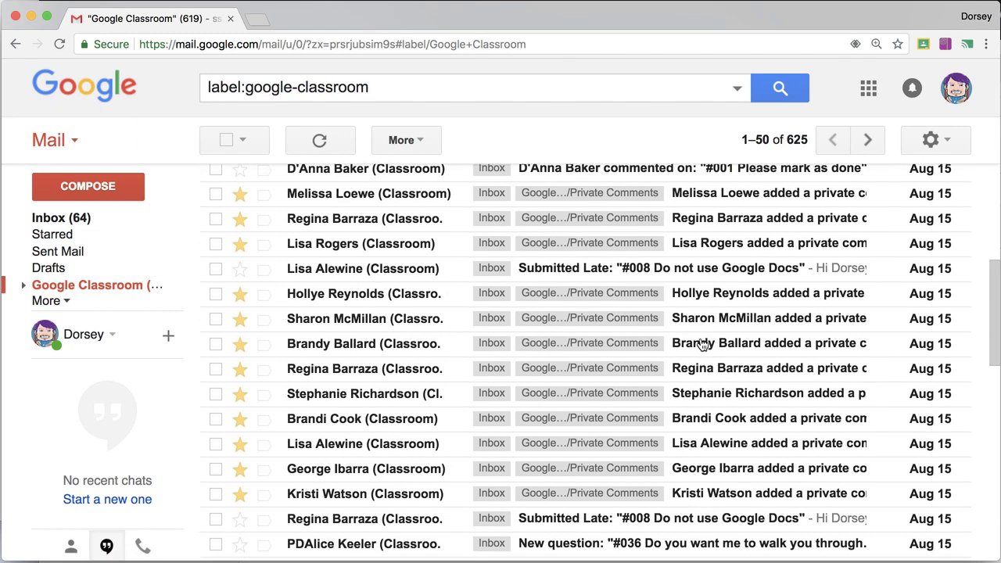
scroll(702, 345, up, 15)
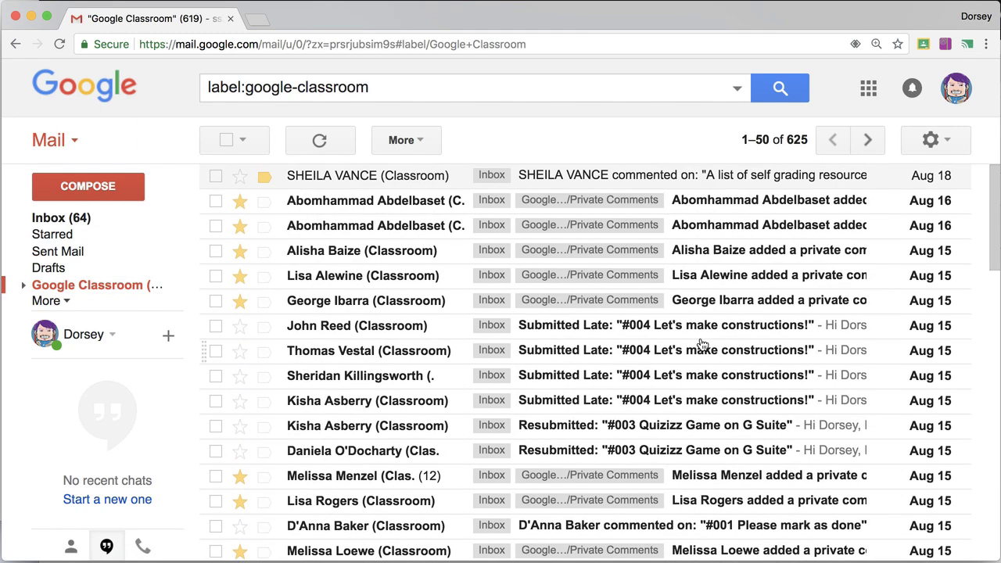
click(22, 285)
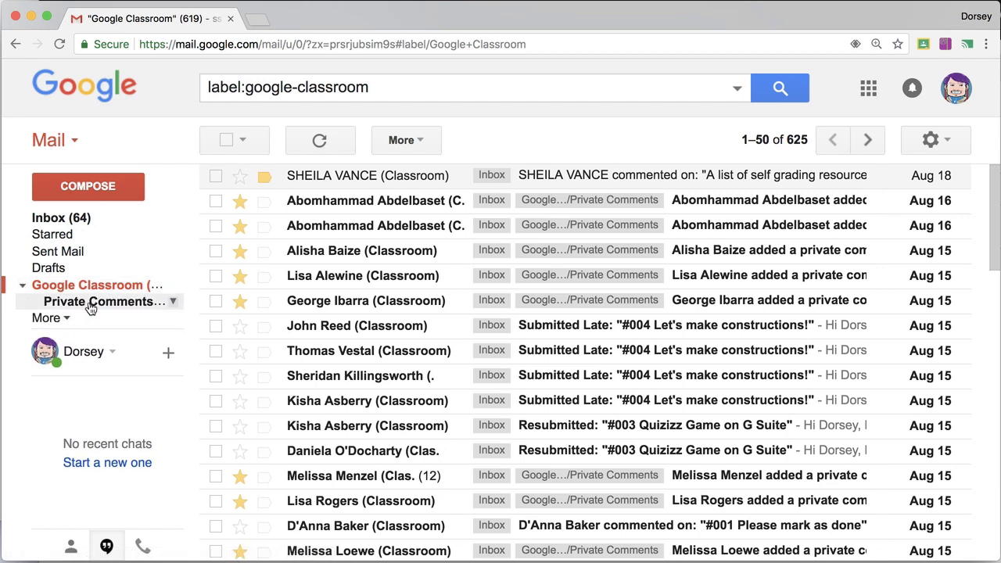
click(92, 303)
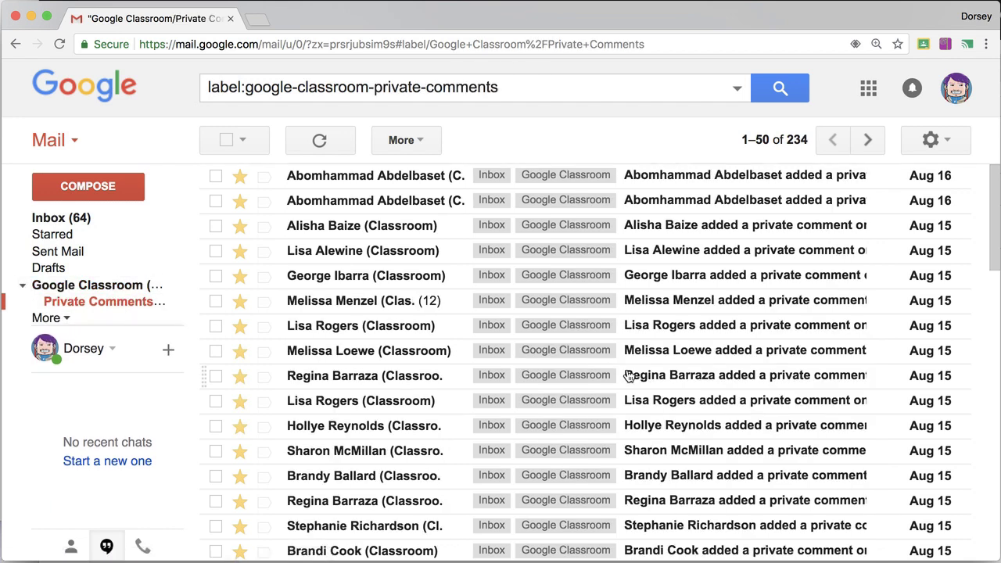
click(97, 285)
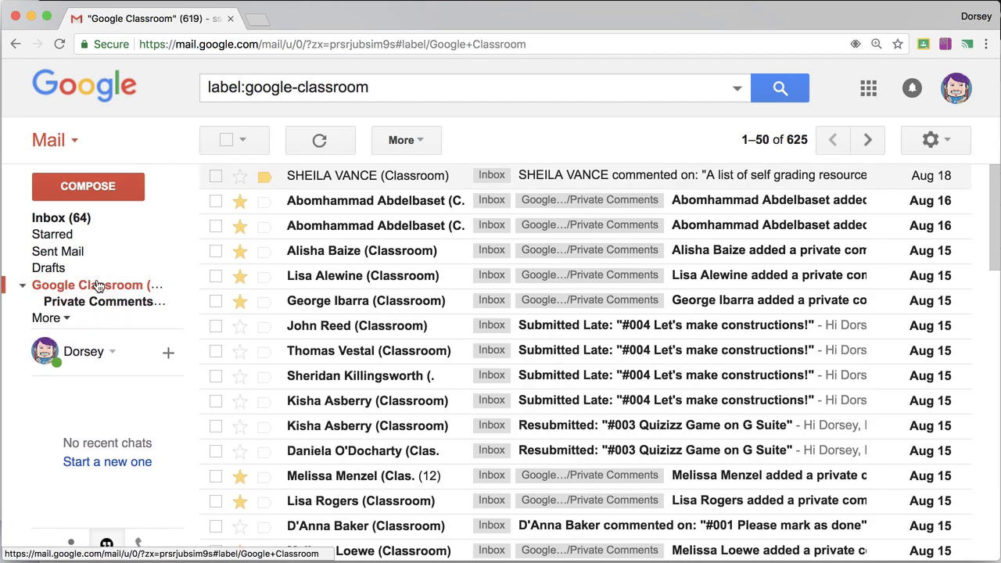
Step: Open a "Submitted Late" email on "#004 Let's make constructions!", copy "Submitted Late:" from its subject, and return to the inbox
click(576, 331)
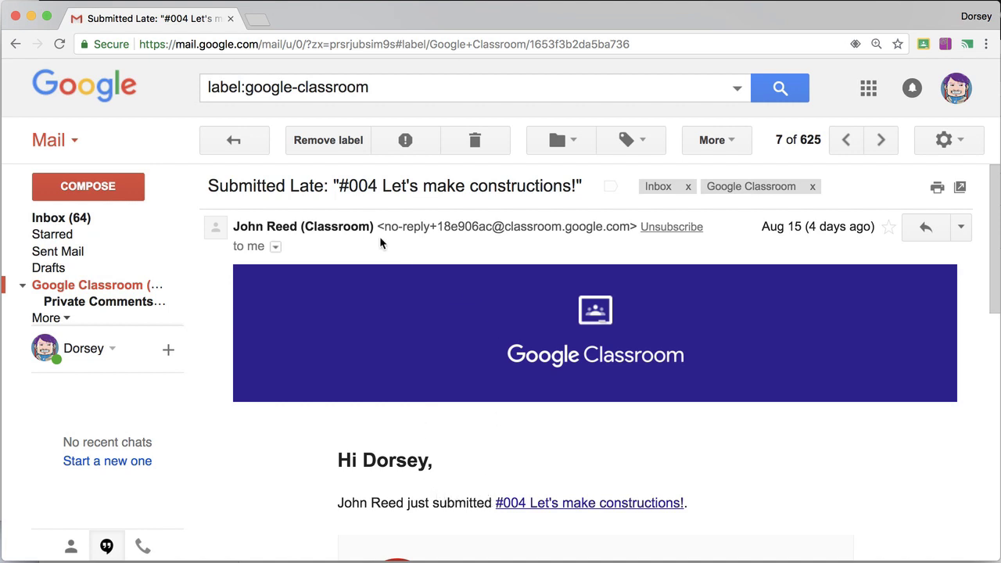
drag(298, 187, 202, 190)
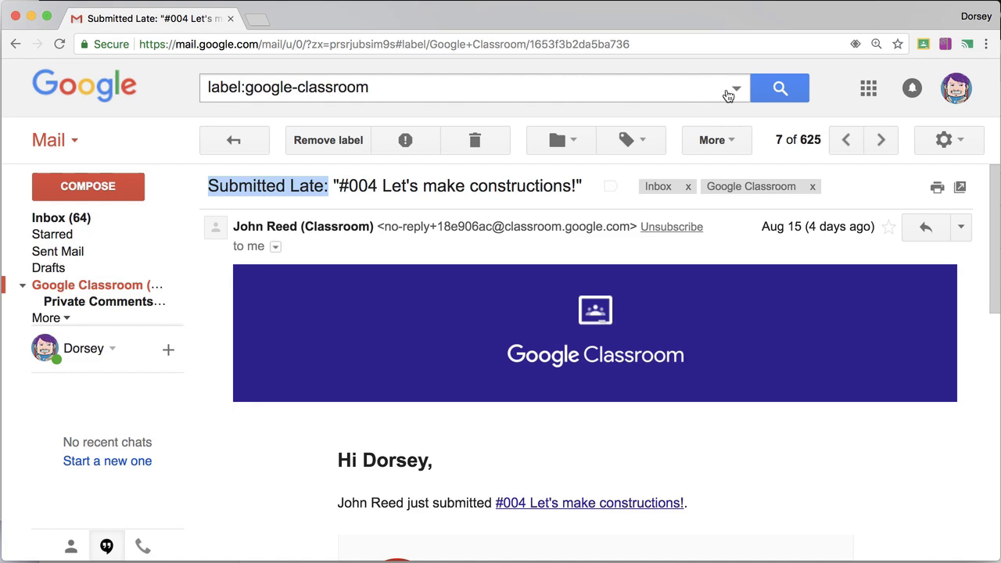
click(735, 91)
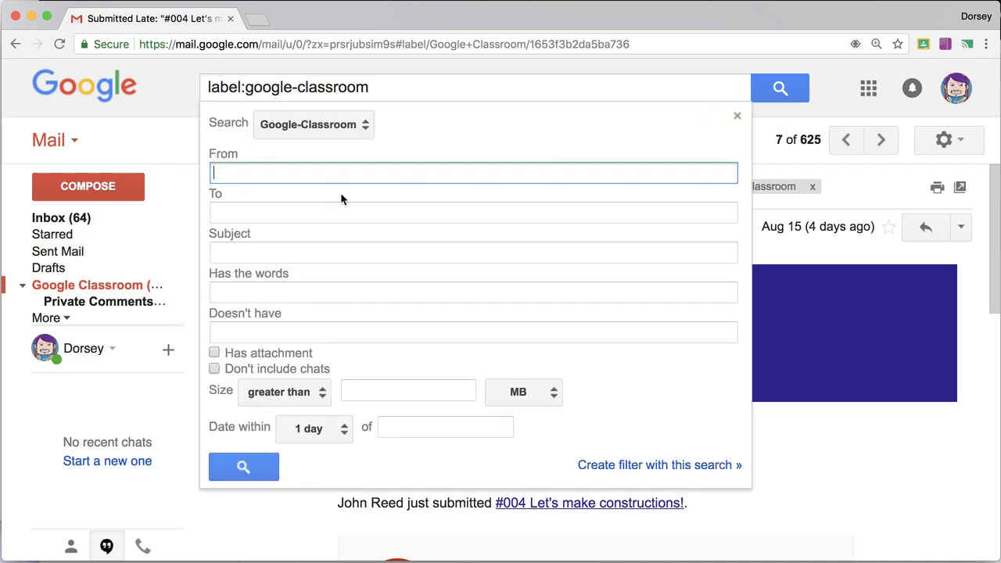
click(61, 217)
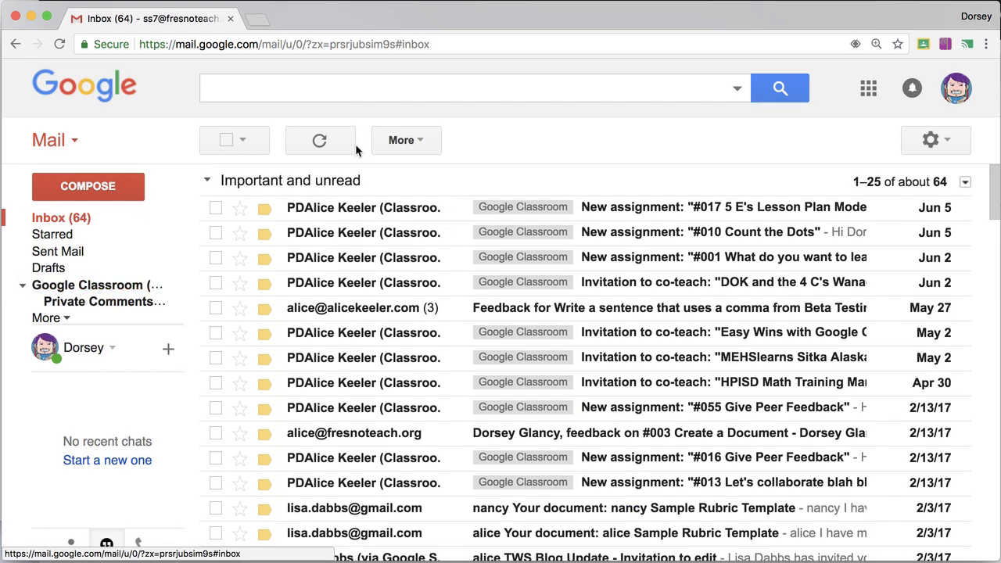
Step: Start a filter across all mail for messages with the subject "Submitted Late:"
click(735, 91)
click(378, 252)
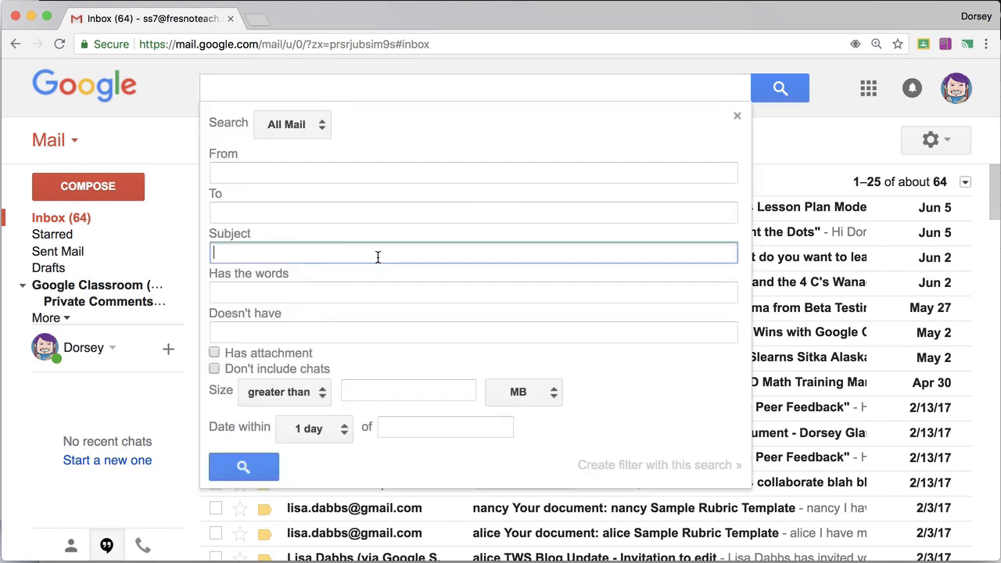
text(Submitted Late:)
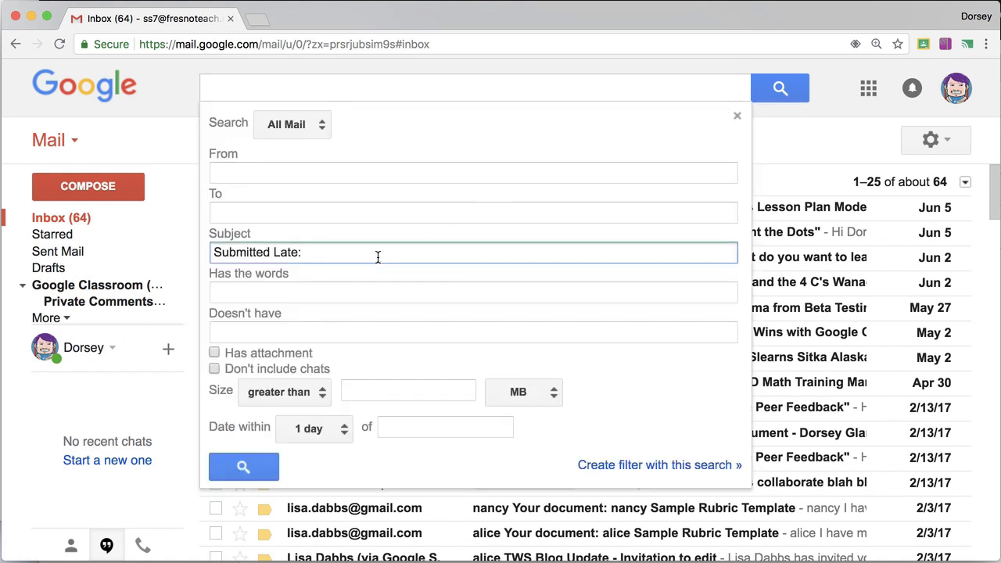
click(620, 466)
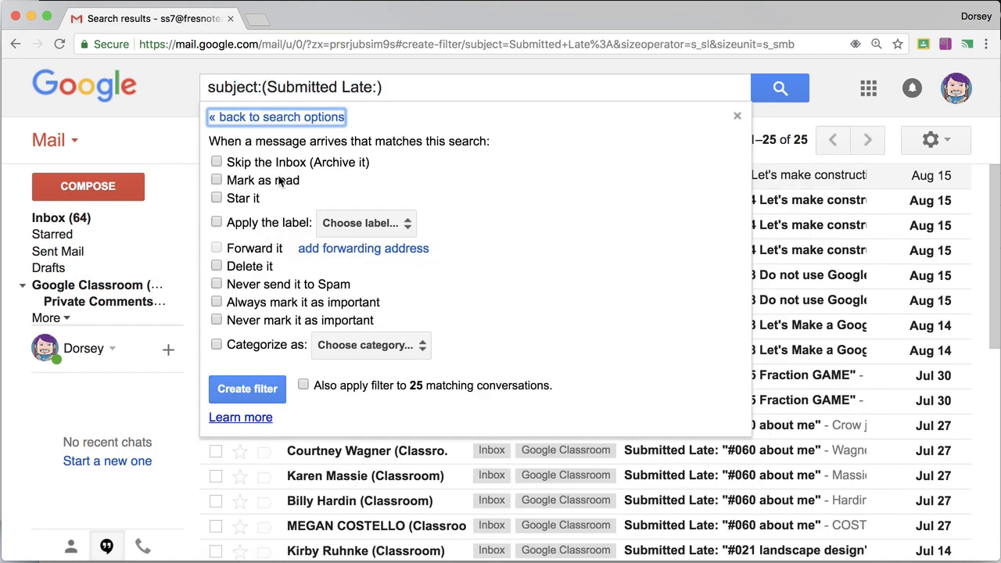
Step: Create the filter so it skips the inbox and applies a new LATE label nested under Google Classroom, including to existing matching conversations
click(278, 164)
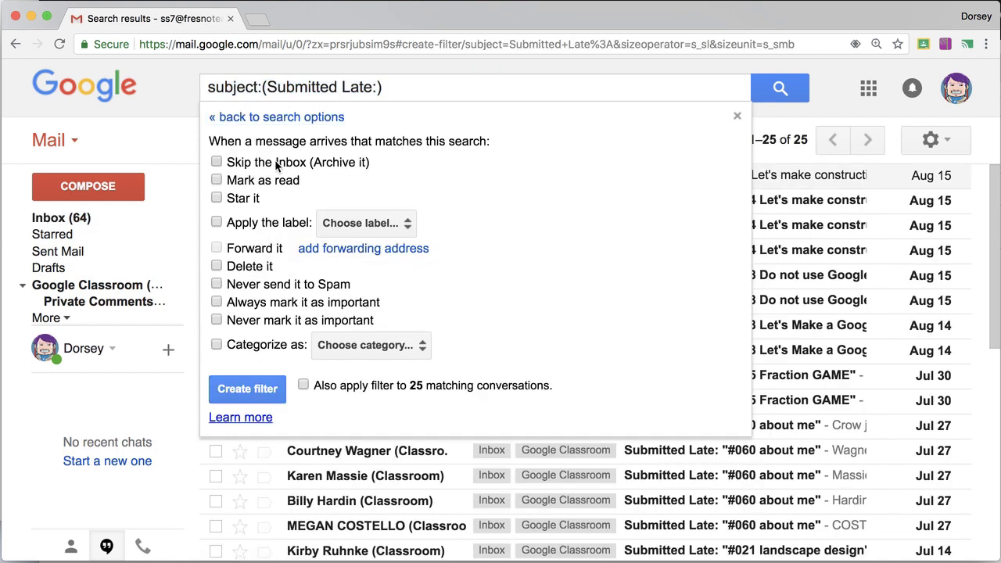
click(356, 226)
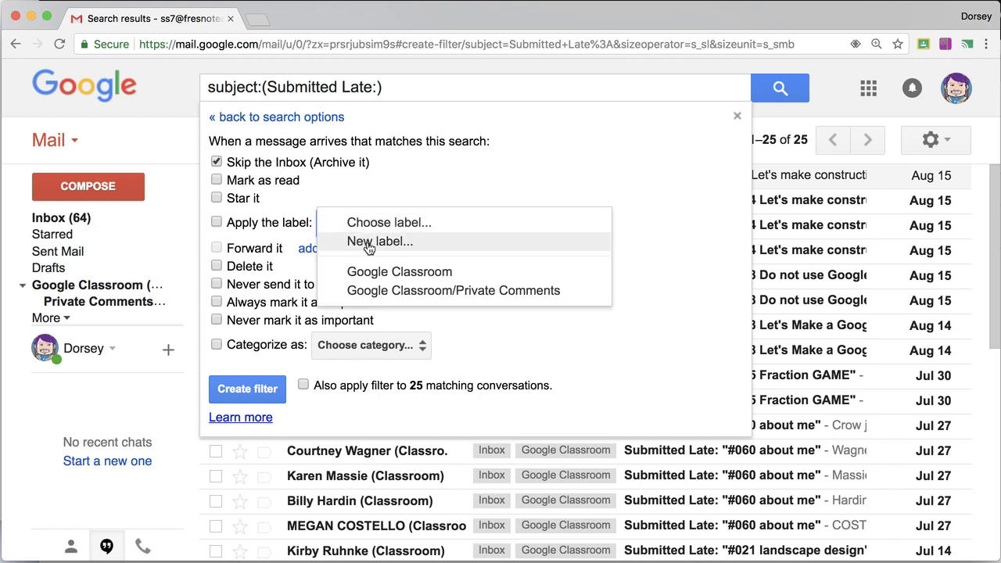
click(369, 244)
text(LATE)
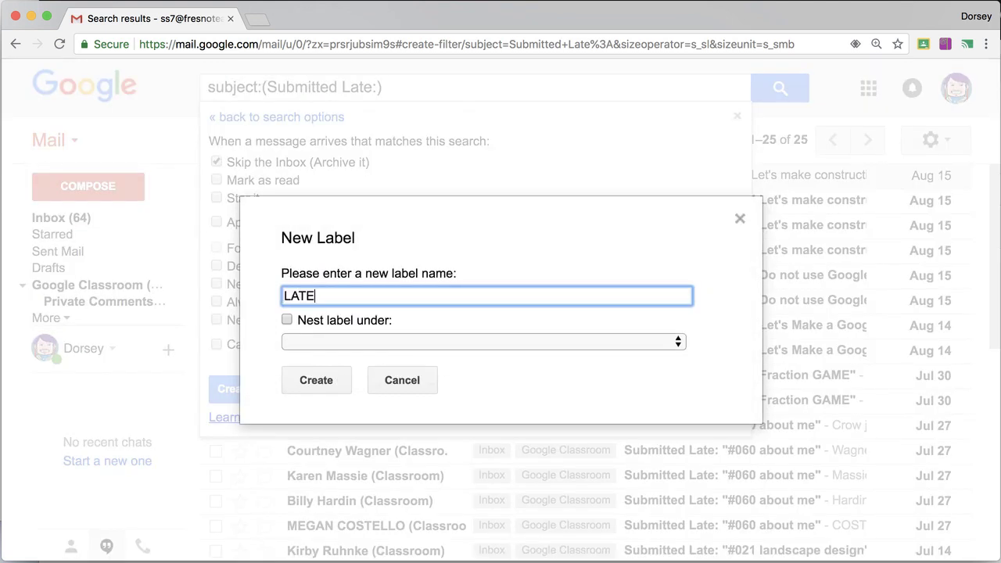
click(347, 344)
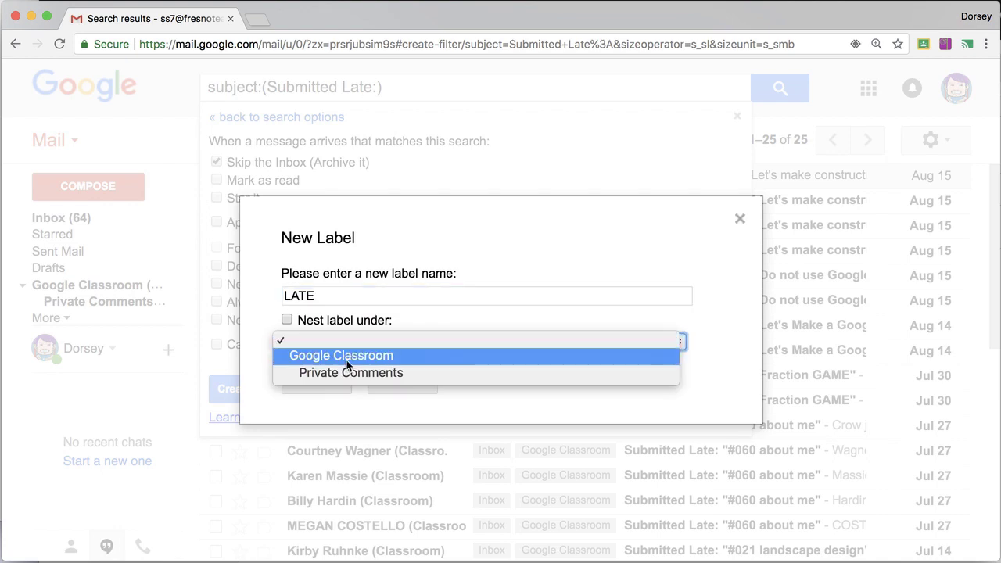
click(346, 360)
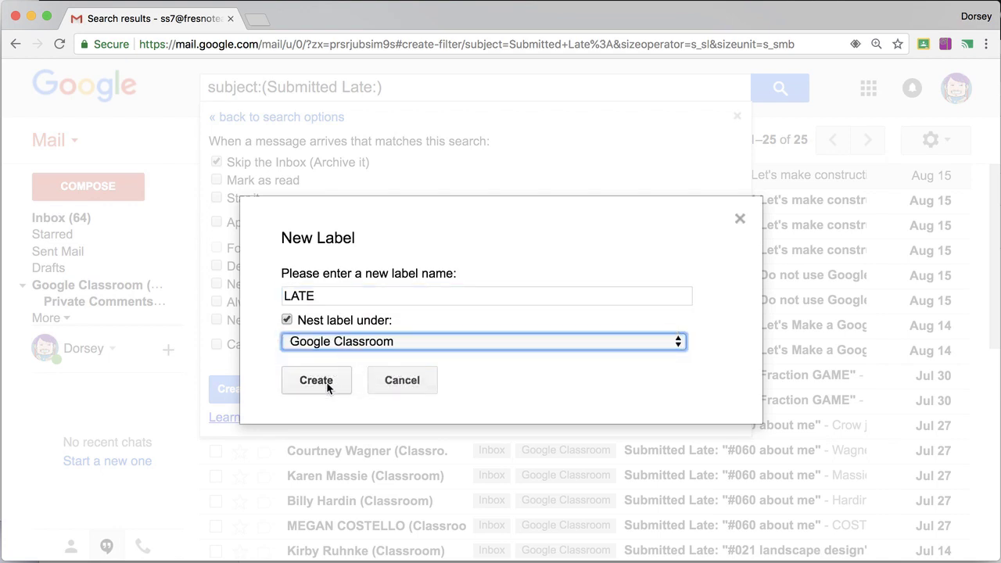
click(328, 386)
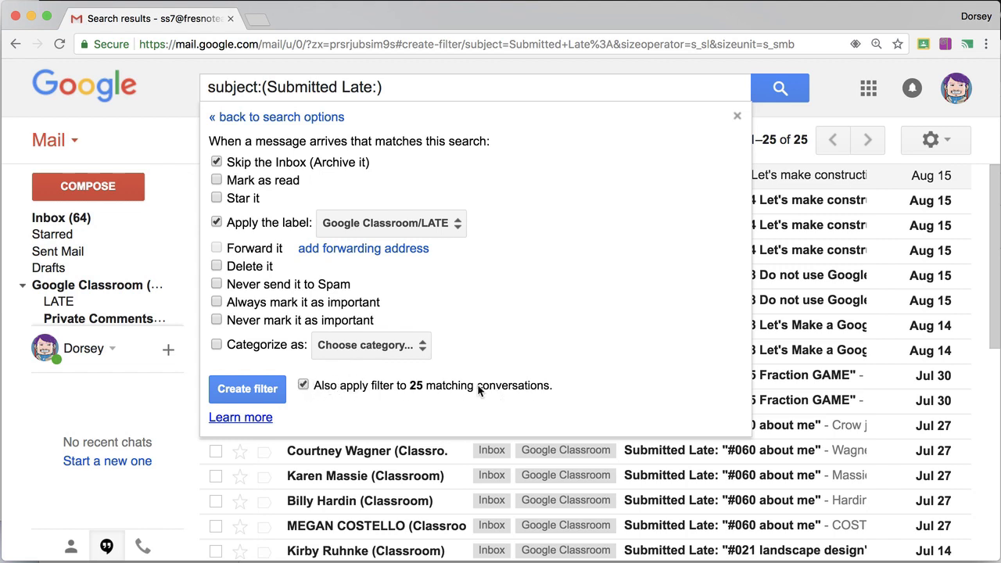
click(239, 391)
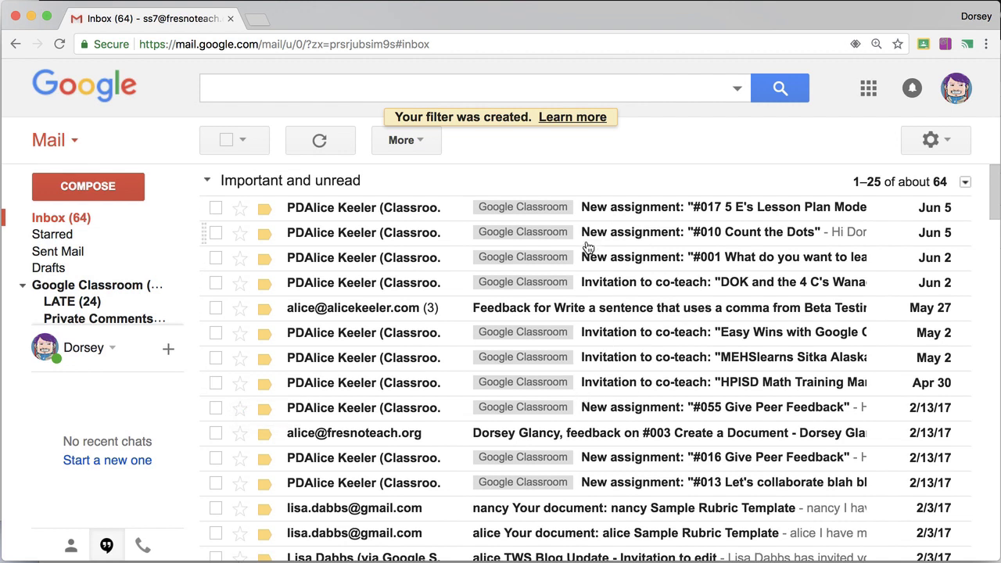
Step: Open the "#010 Count the Dots" assignment email in the inbox and copy "New assignment:" from its subject
click(655, 245)
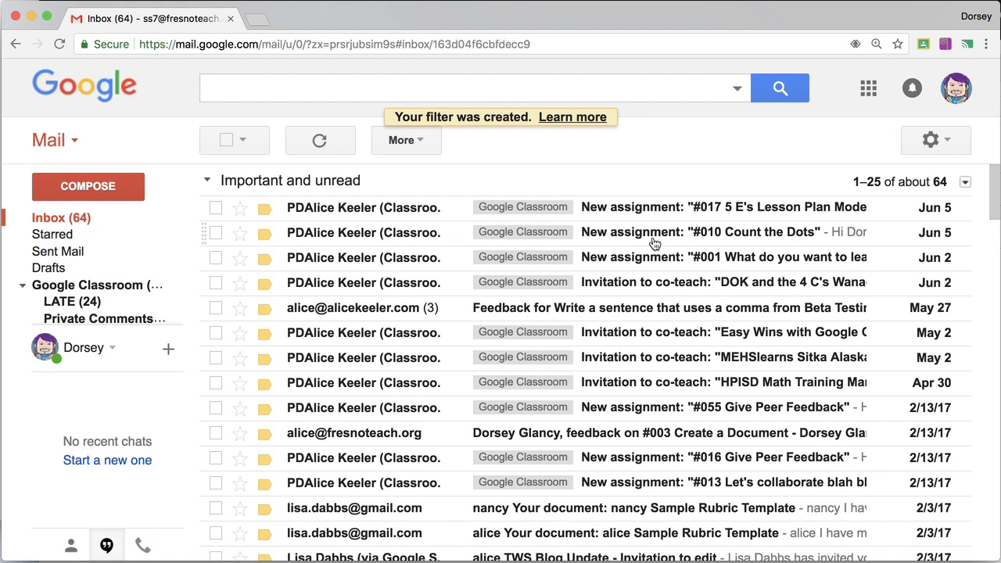
drag(339, 187, 210, 183)
key(super+c)
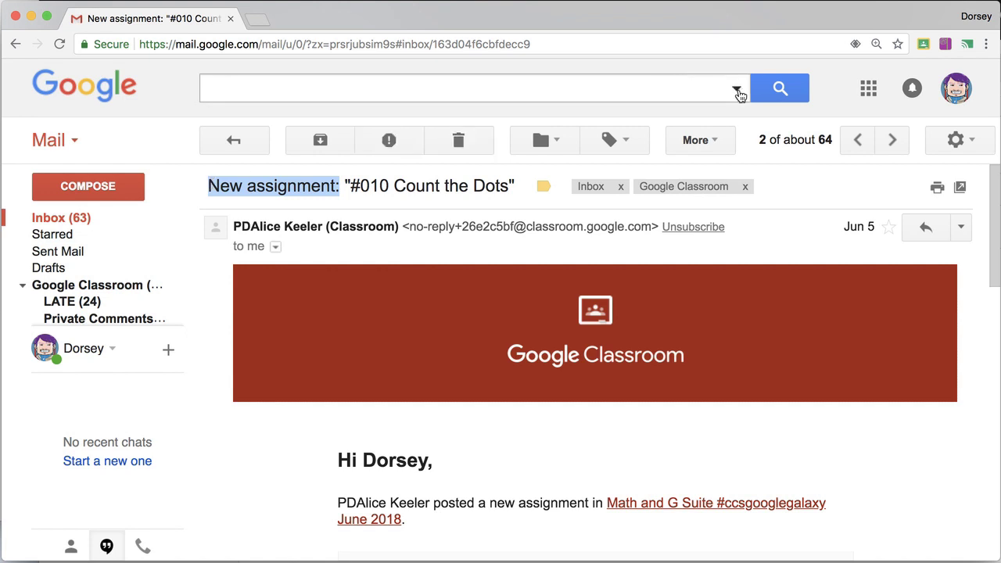
Step: Create a filter that deletes messages with the subject "New assignment:", including existing matching conversations
click(738, 91)
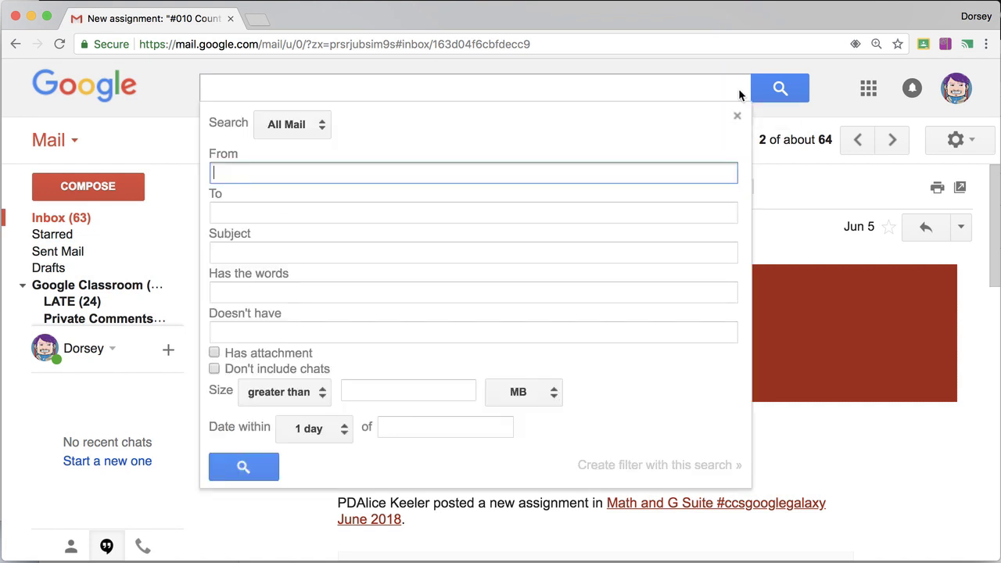
click(373, 253)
key(super+v)
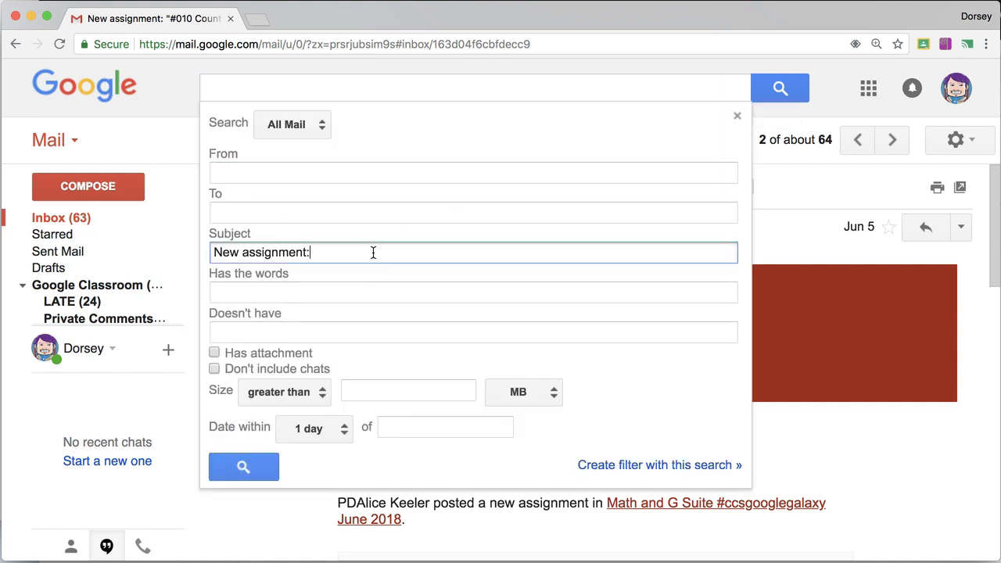
click(660, 467)
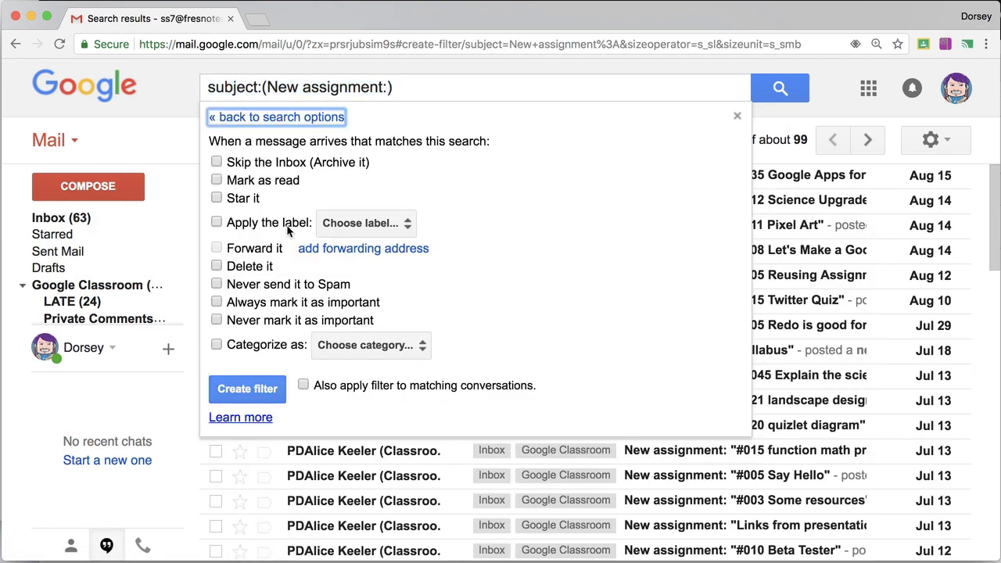
click(241, 267)
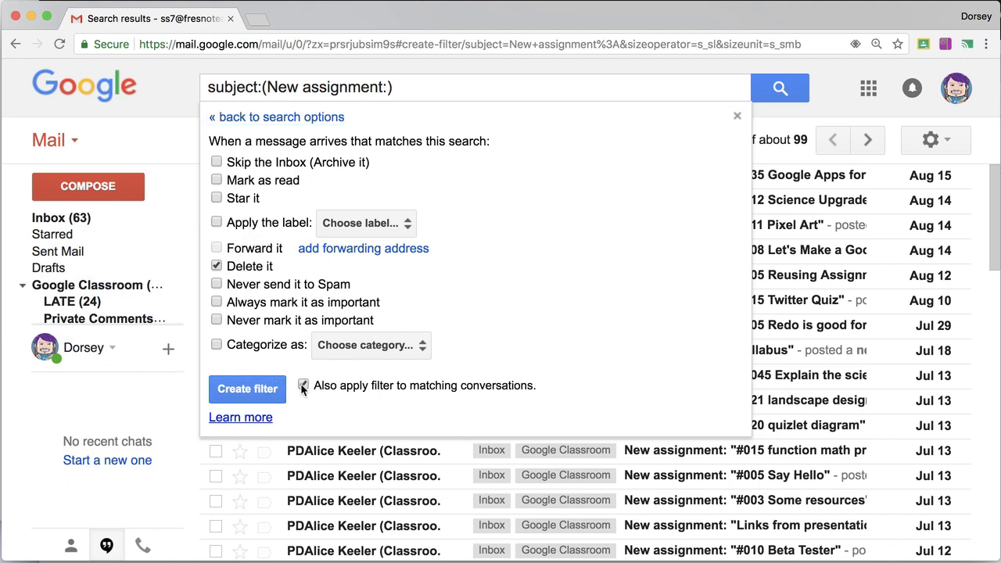
click(262, 389)
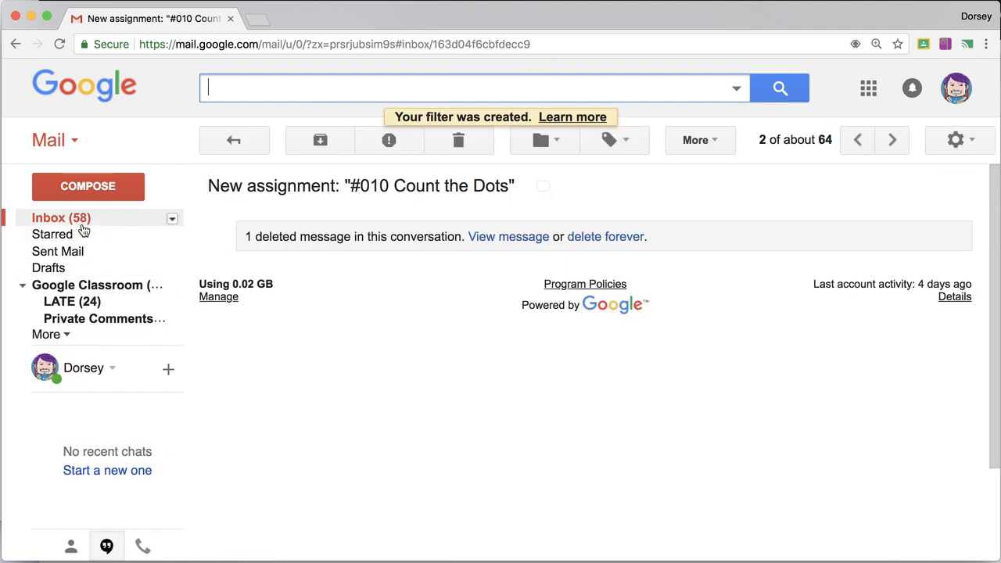
Step: Open a Google Classroom-labelled resubmission email on "#003 Quizizz Game on G Suite", copy "Resubmitted:" from its subject, and return to the inbox
click(94, 285)
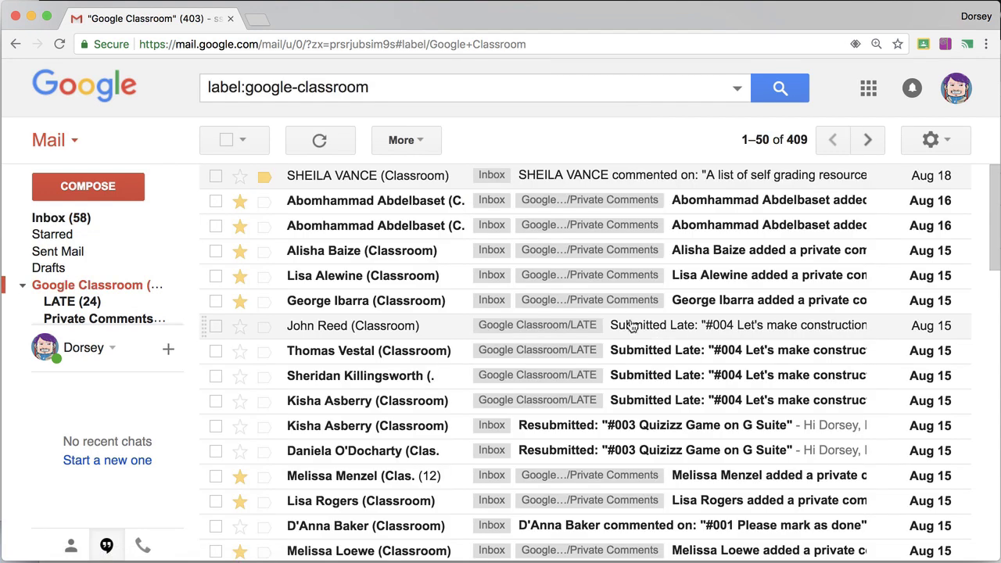
click(560, 432)
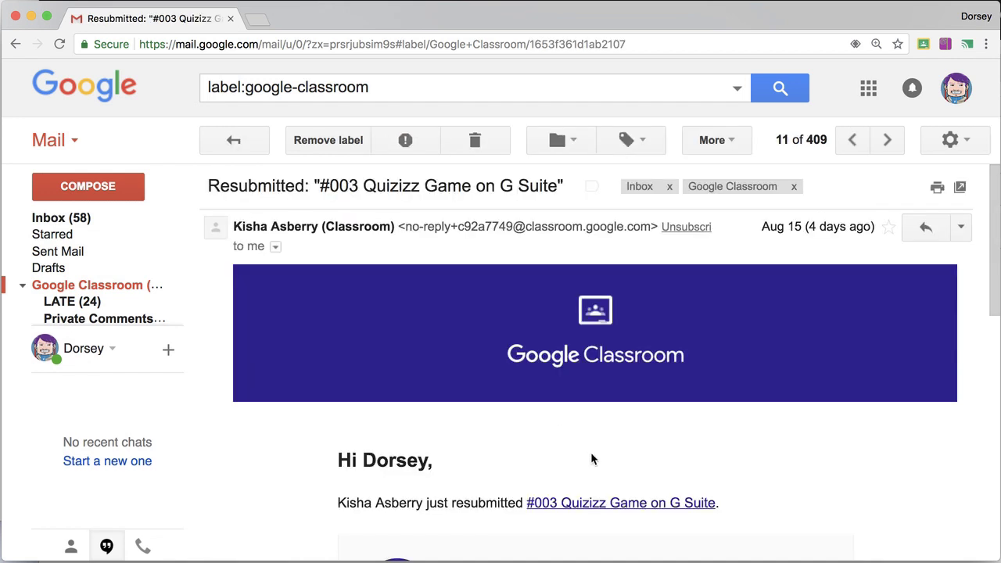
scroll(586, 470, down, 1)
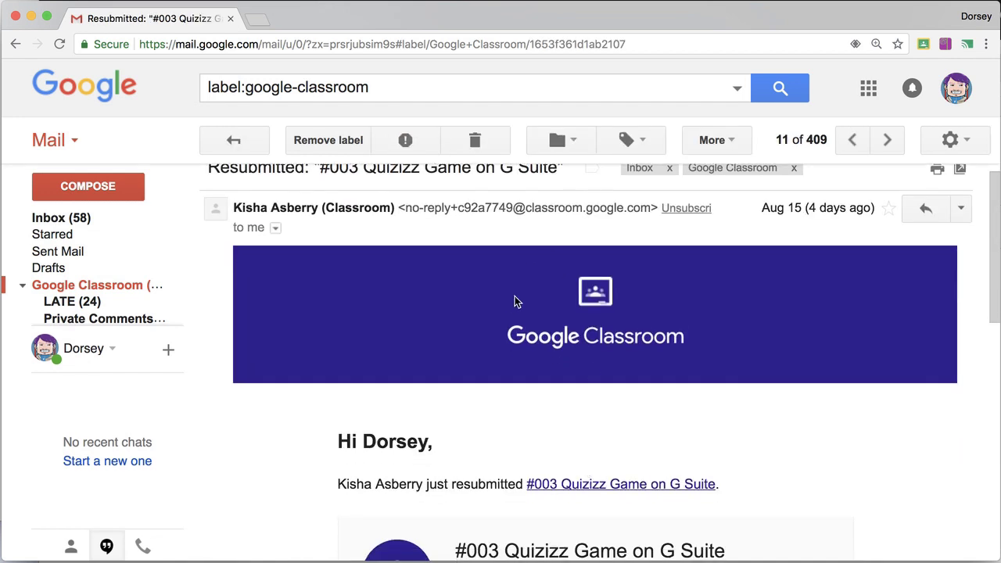
scroll(505, 302, up, 1)
drag(310, 185, 208, 185)
key(super+c)
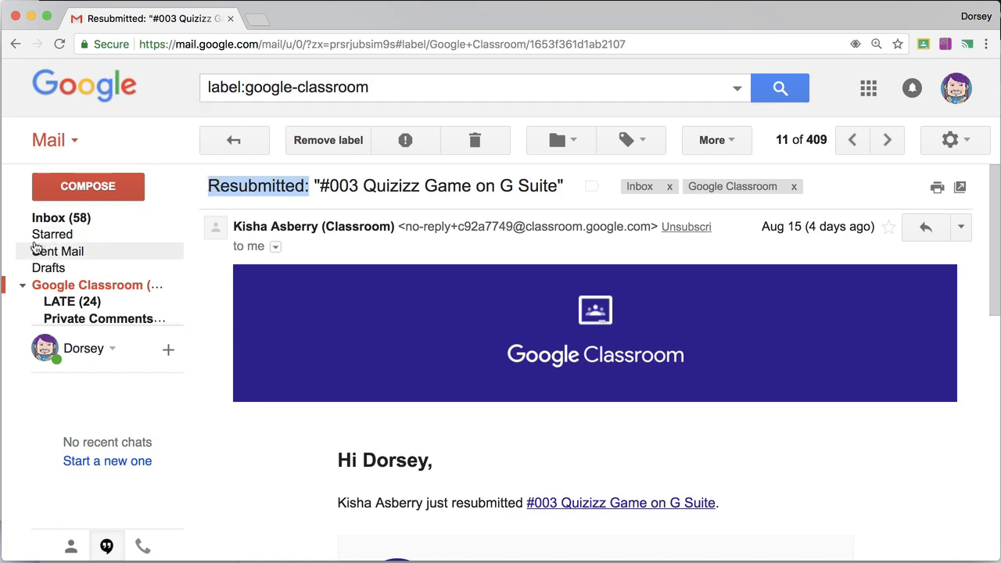
click(56, 218)
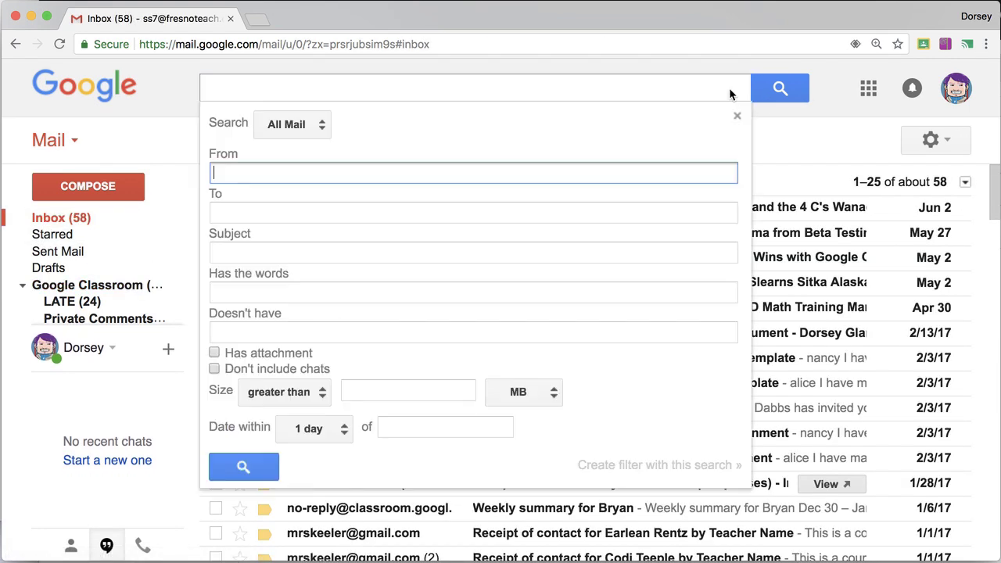
Step: Set up a filter for messages with the subject "Resubmitted:" that skips the inbox
click(344, 255)
key(super+v)
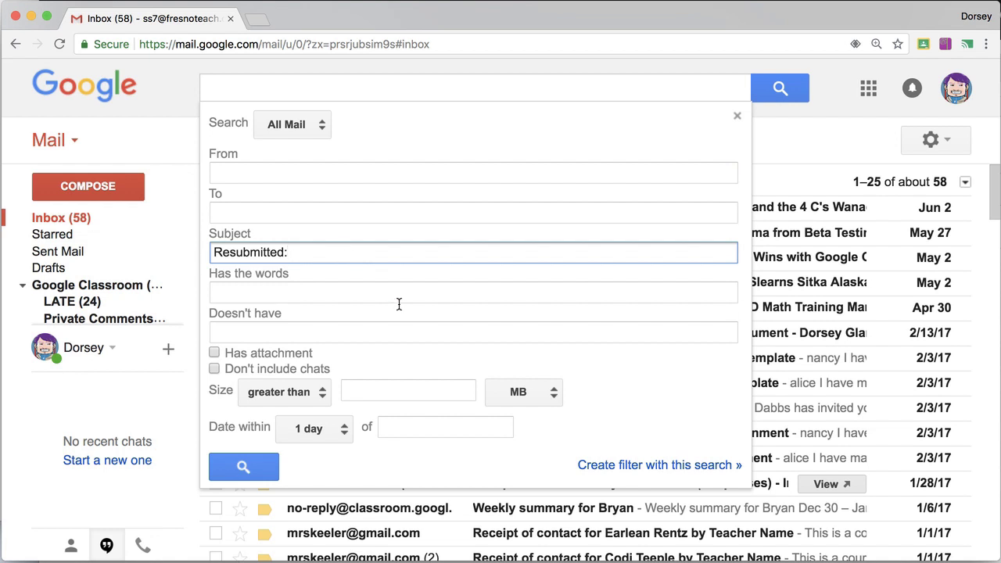
click(669, 465)
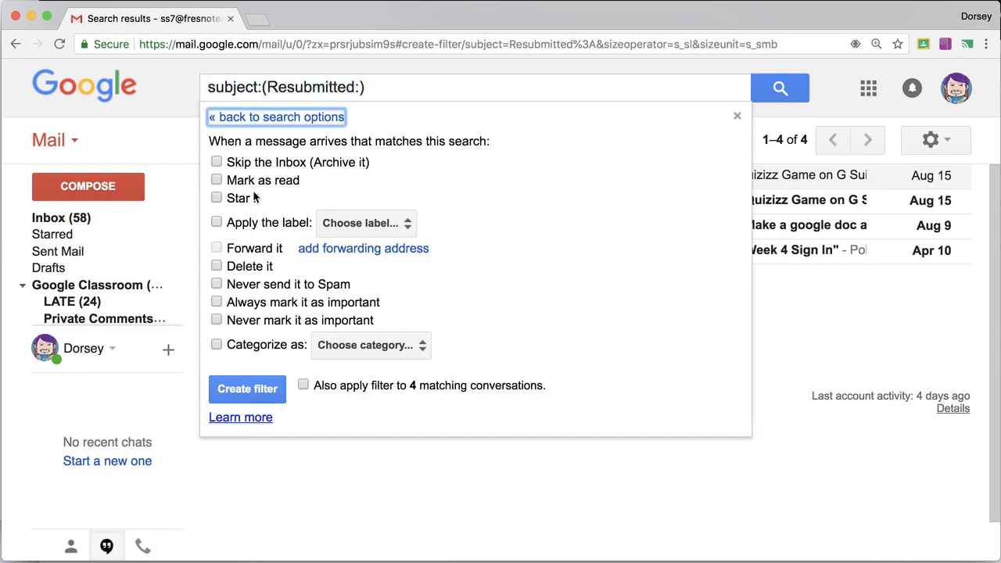
click(252, 163)
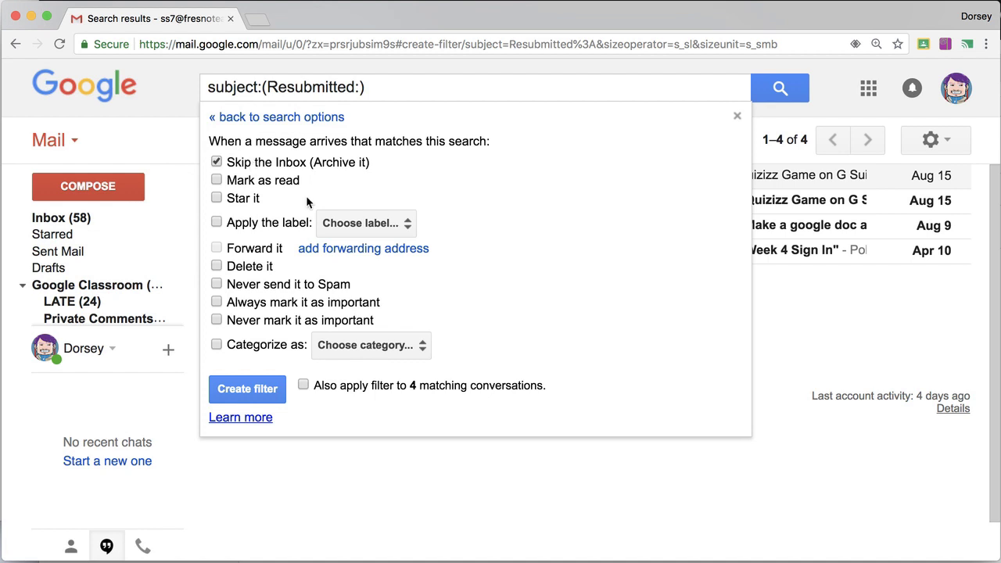
Step: Have the filter apply a new Resubmitted label nested under Google Classroom, and create it, including for existing matching conversations
click(343, 224)
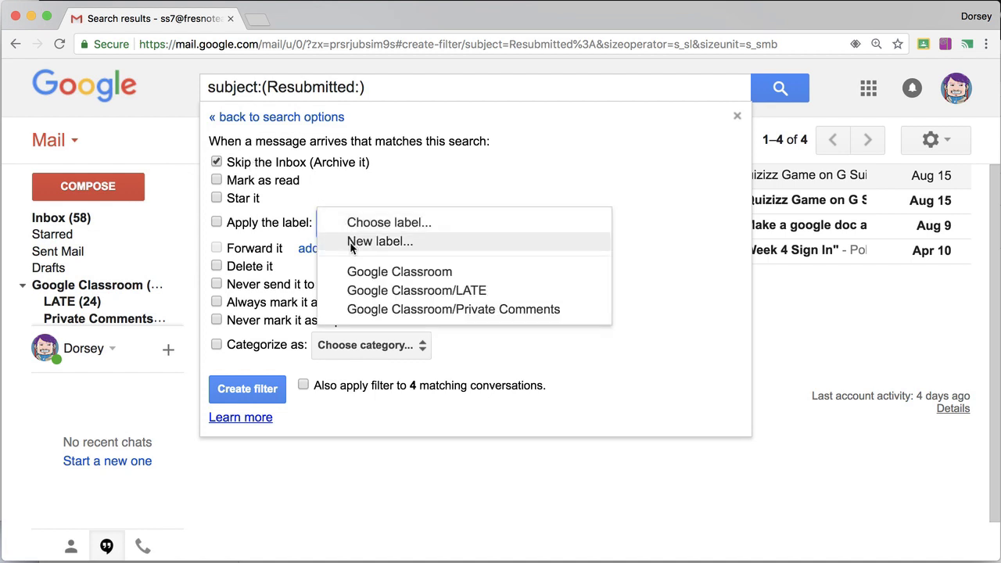
click(352, 247)
text(Resubmitted)
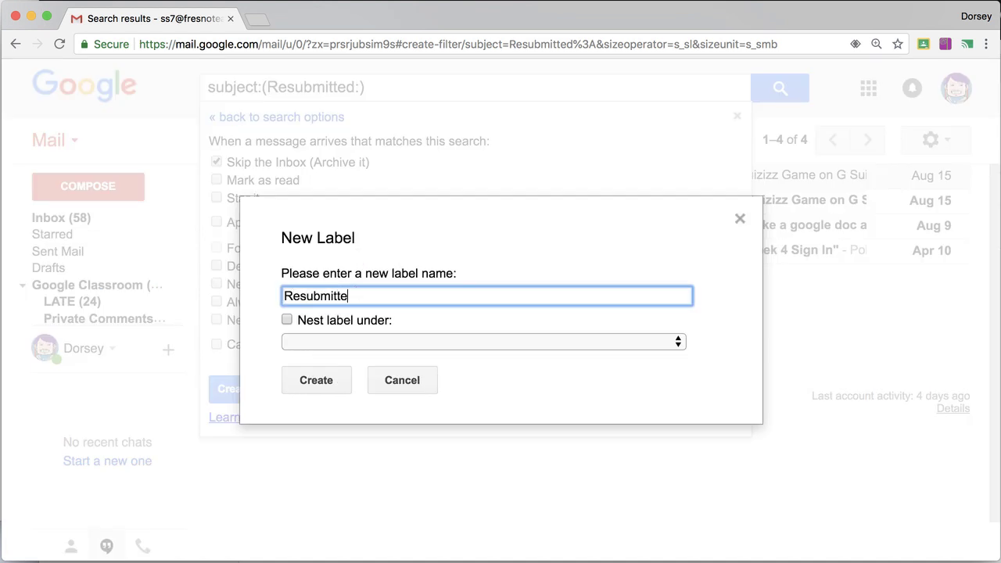
click(329, 342)
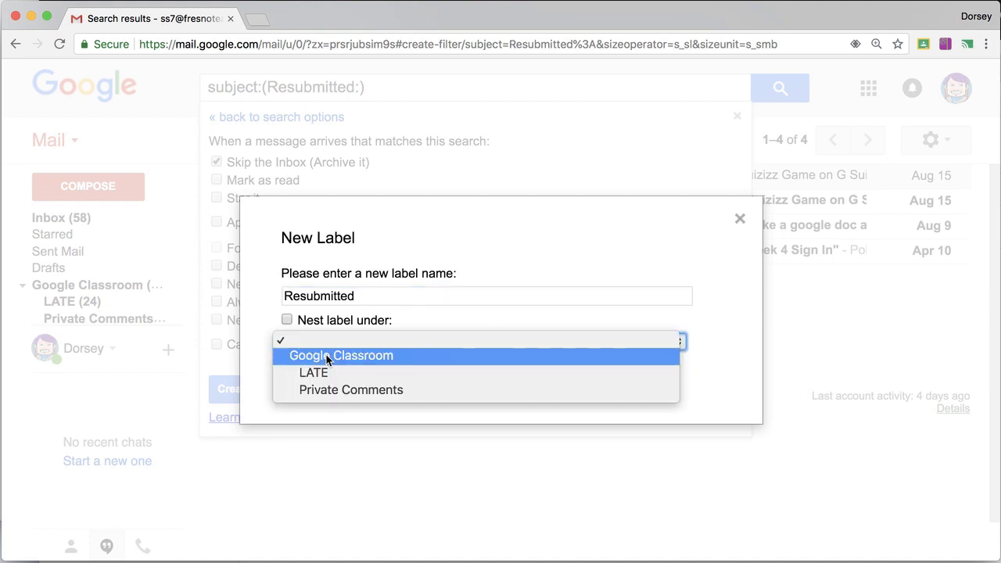
click(327, 357)
click(331, 387)
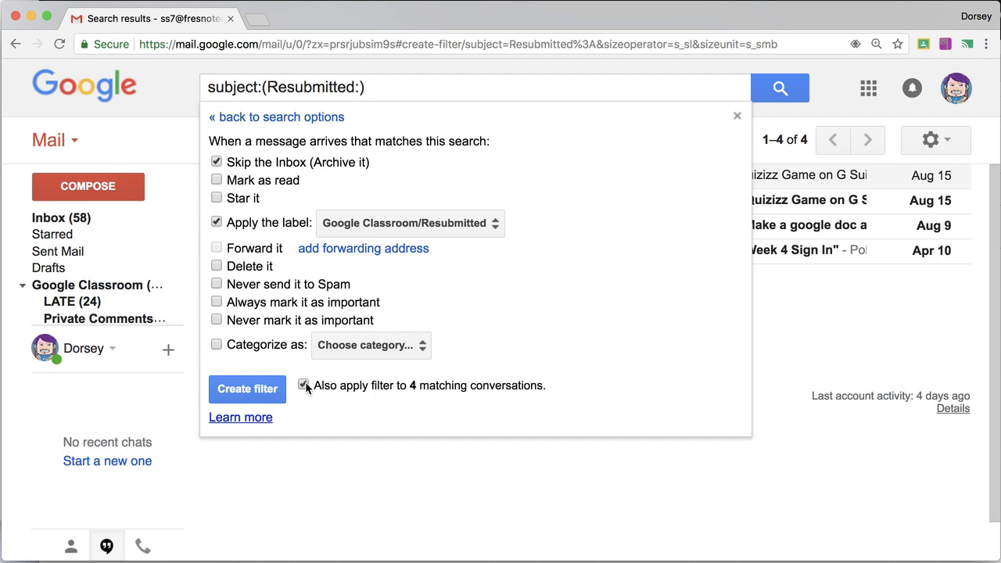
click(264, 391)
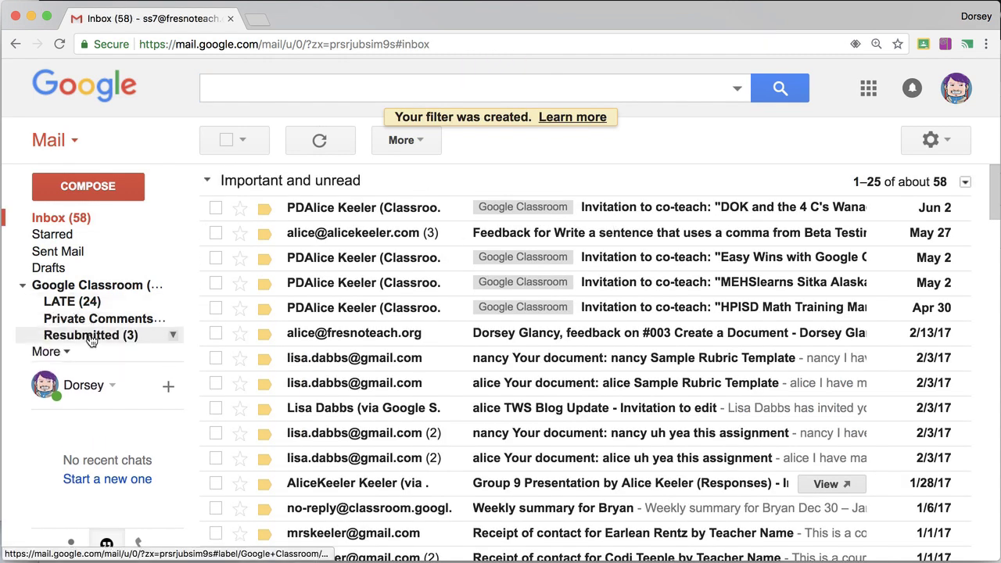
Step: View the messages under the Resubmitted label and open the Private Comments label
scroll(739, 382, down, 1)
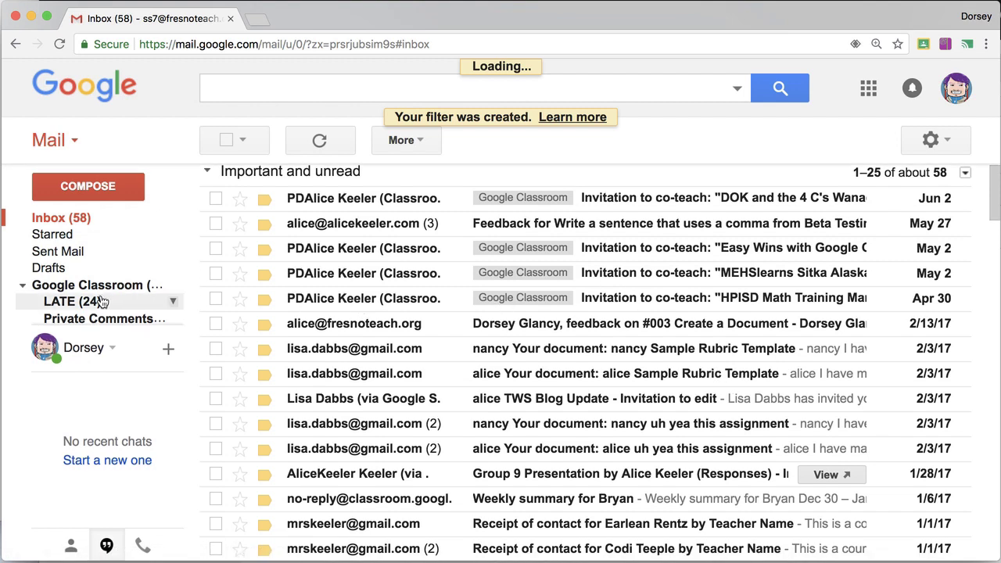
mouse_move(93, 308)
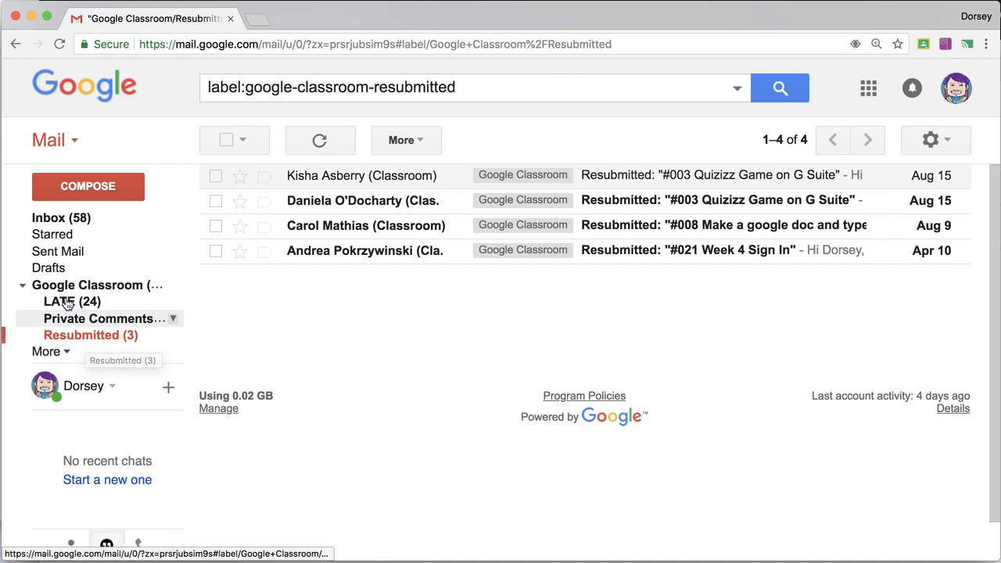
click(74, 321)
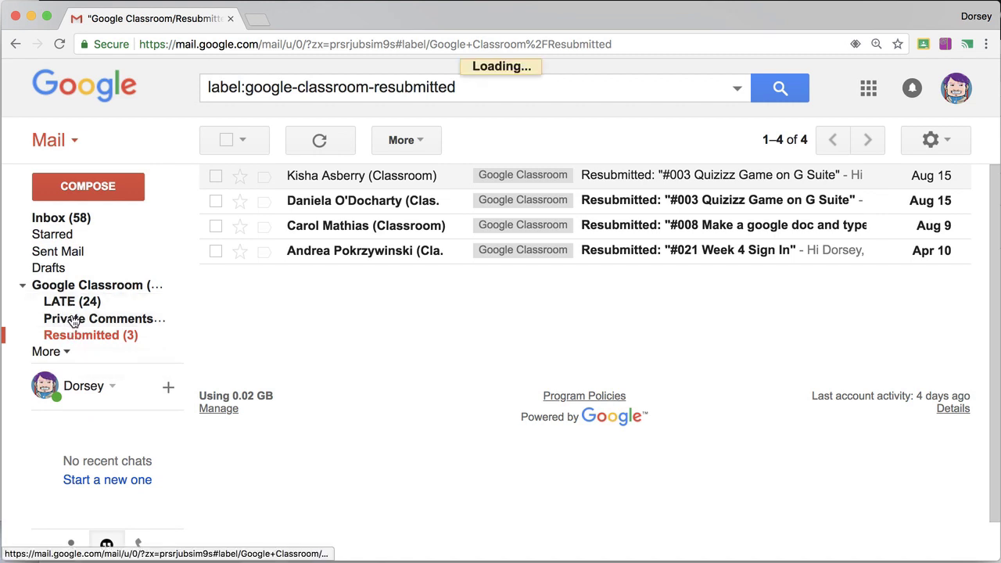